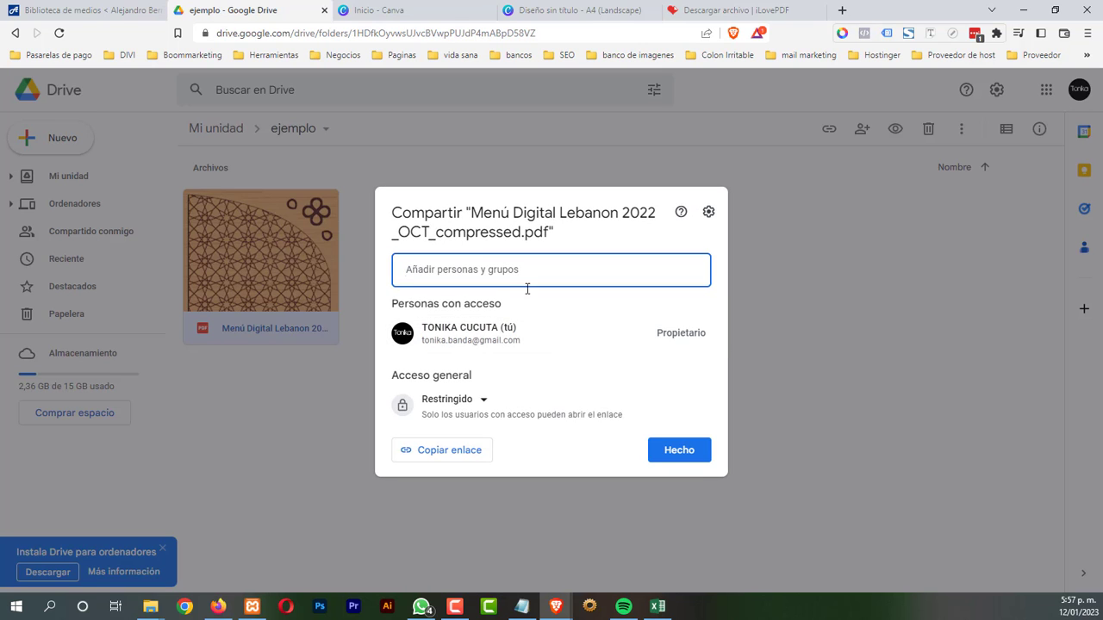
Share the menu PDF with anyone with the link as Lector, and copy its share link
{"action": "left_click", "coordinate": [485, 402]}
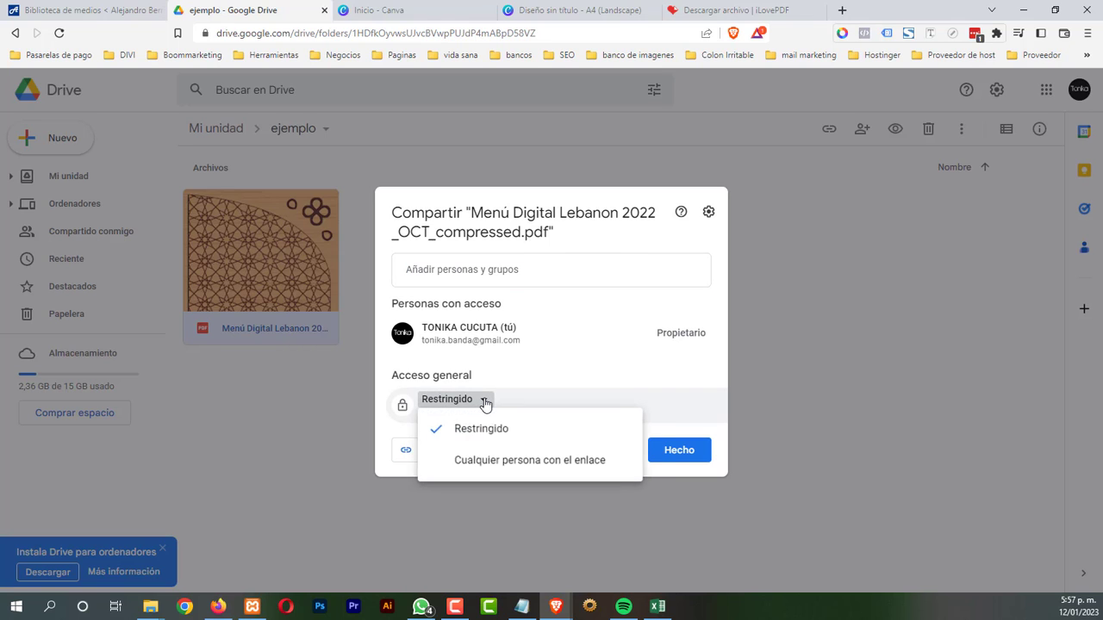
{"action": "left_click", "coordinate": [503, 466]}
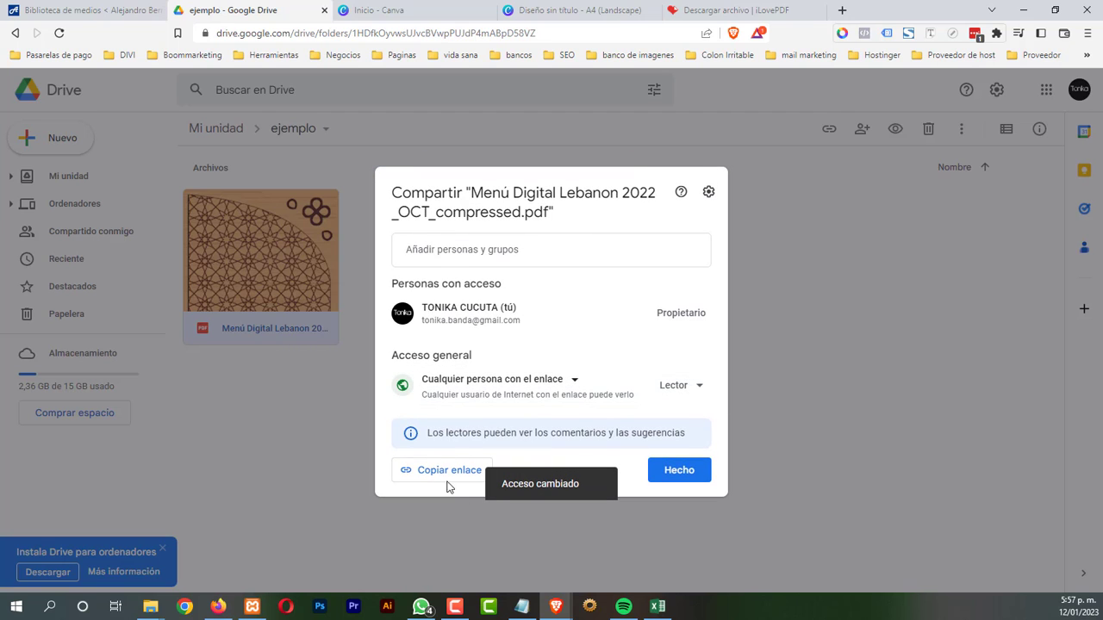
{"action": "left_click", "coordinate": [698, 389]}
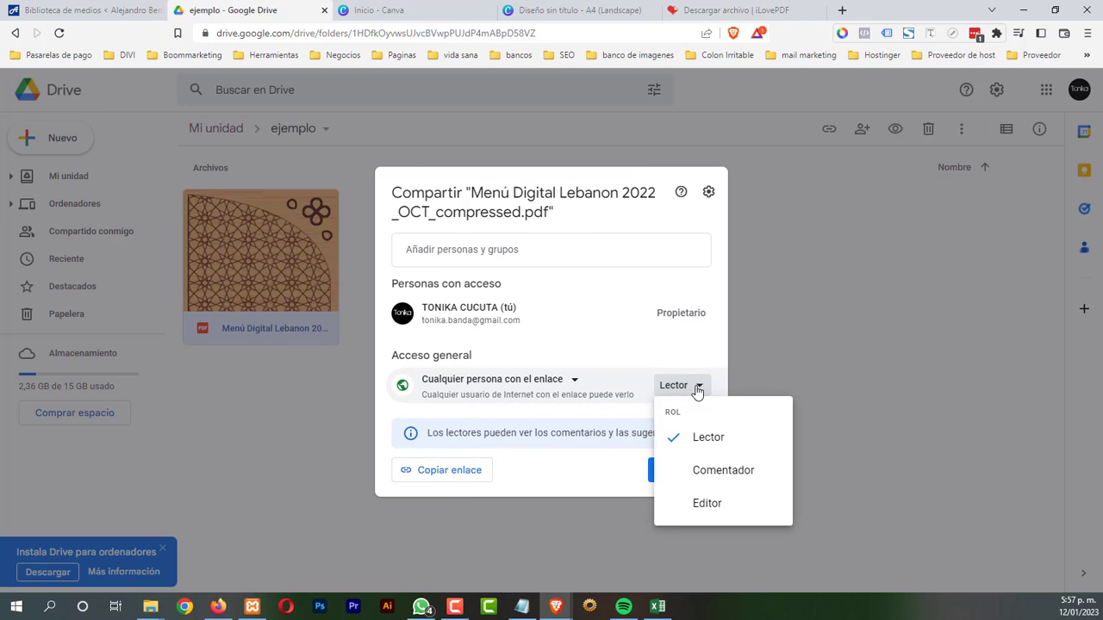
{"action": "left_click", "coordinate": [699, 387]}
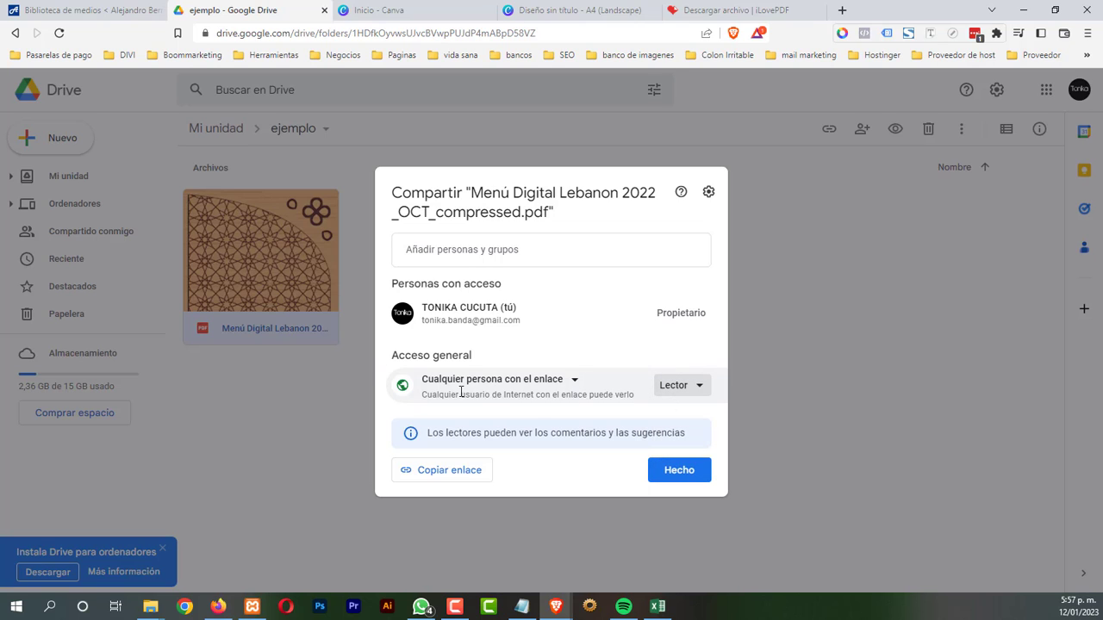
{"action": "left_click", "coordinate": [443, 473]}
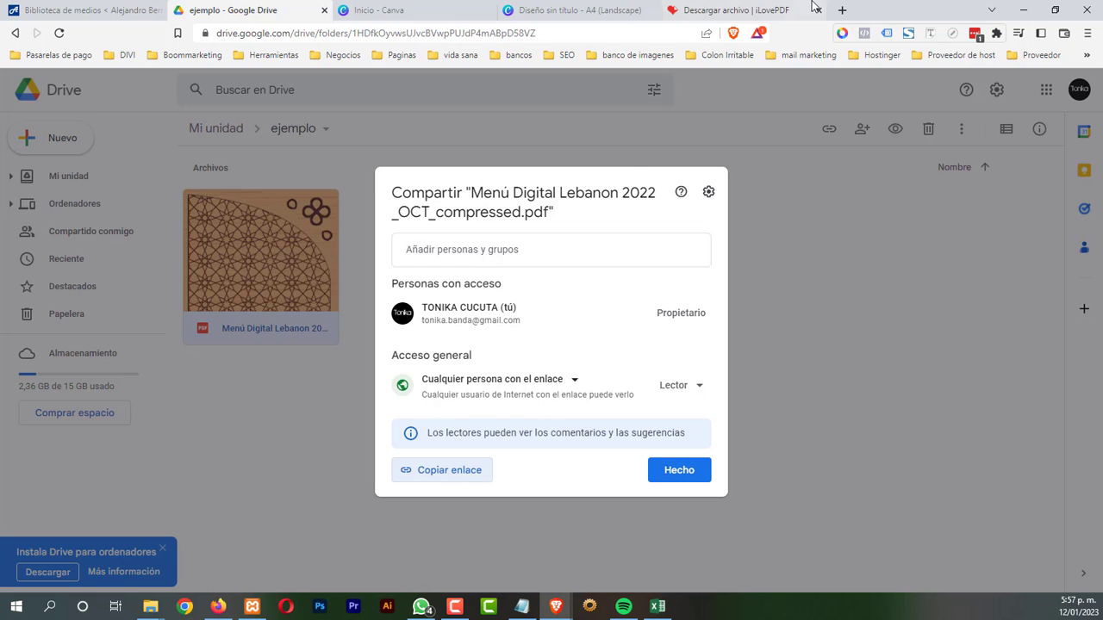
{"action": "left_click", "coordinate": [842, 10]}
Paste the copied link in a new tab to check the 12-page menu PDF, then return to WordPress
{"action": "left_click", "coordinate": [406, 34]}
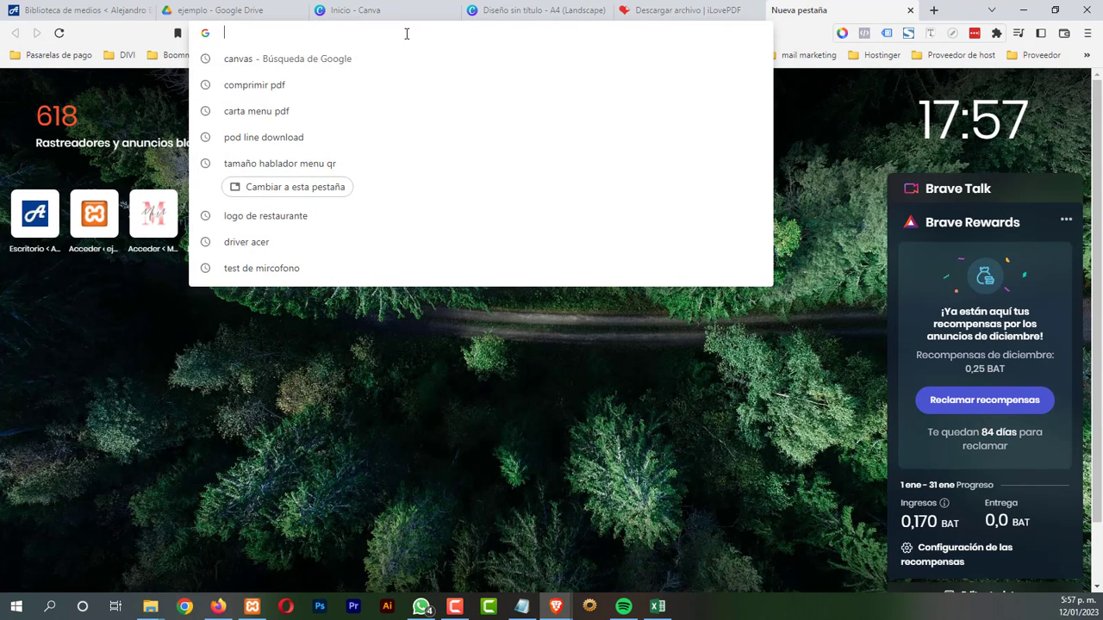
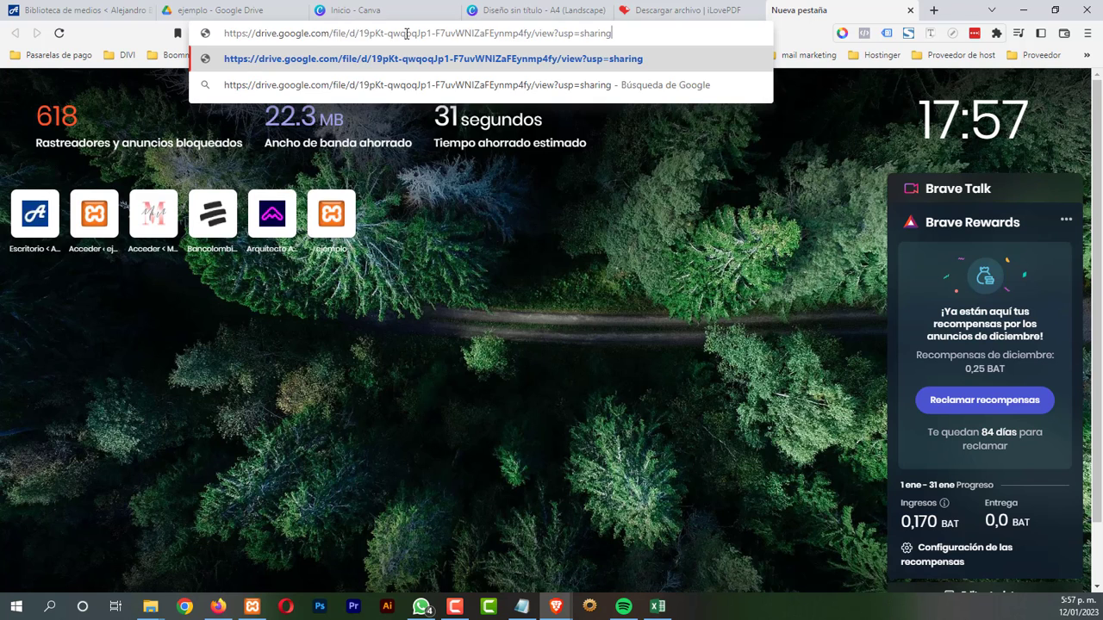
{"action": "key", "text": "Return"}
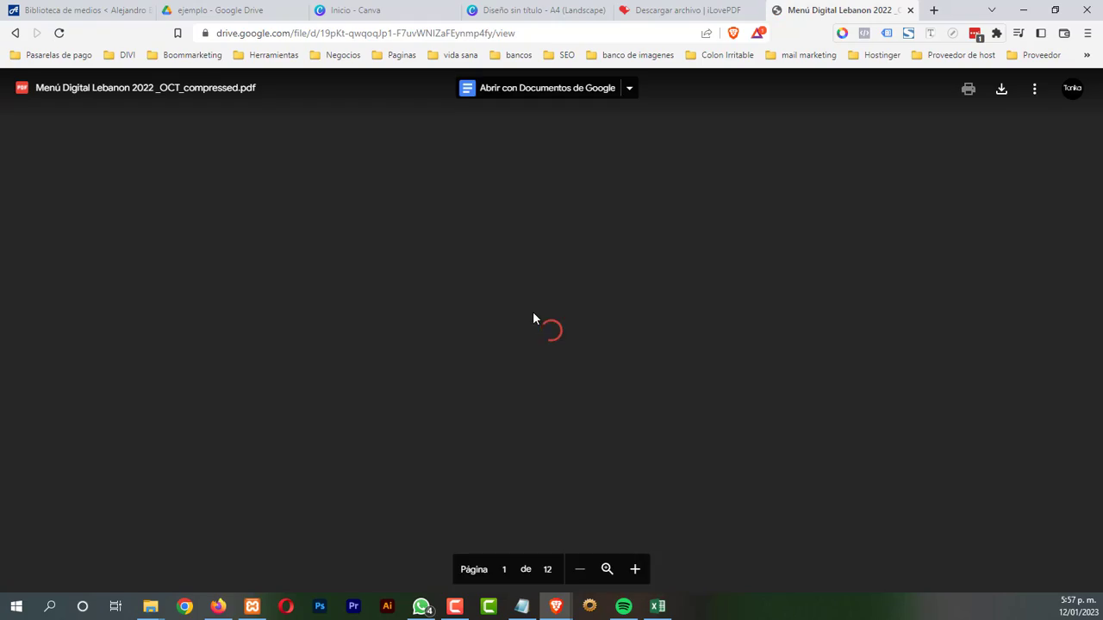
{"action": "scroll", "coordinate": [533, 313], "scroll_direction": "down", "scroll_amount": 6}
{"action": "scroll", "coordinate": [534, 313], "scroll_direction": "down", "scroll_amount": 8}
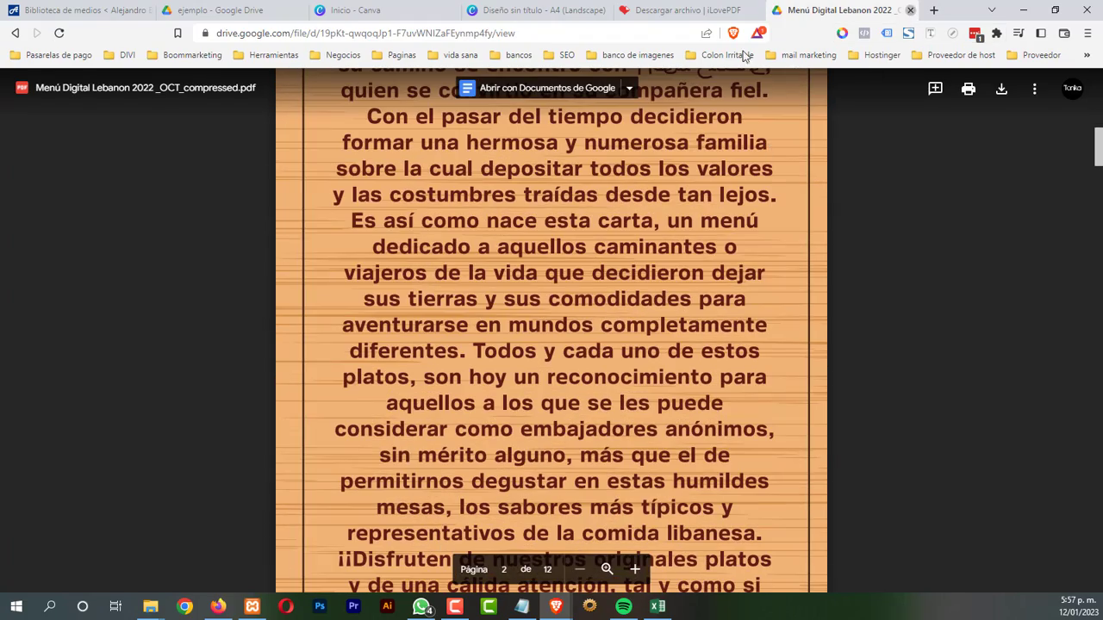
{"action": "left_click", "coordinate": [910, 11]}
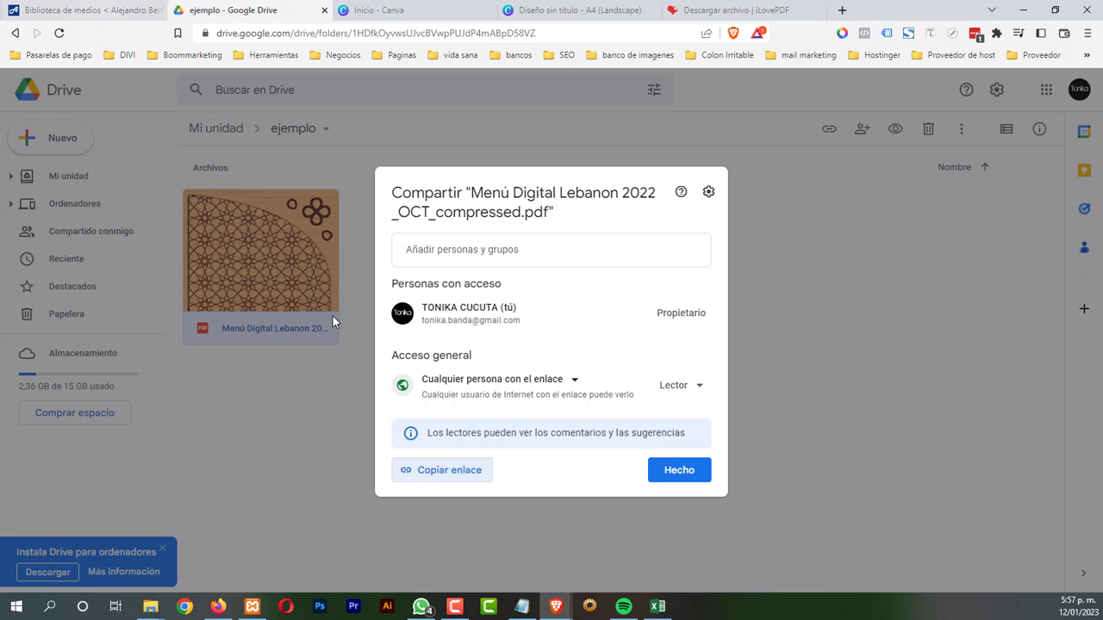
{"action": "left_click", "coordinate": [91, 12]}
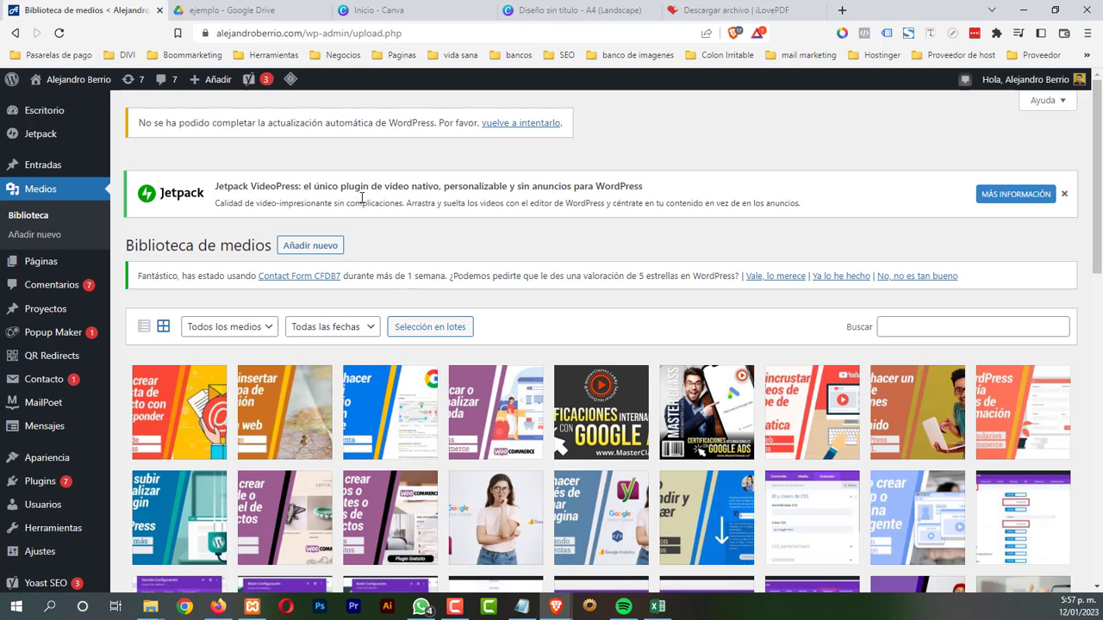
Create a new QR redirect titled 'menu 2' with the Drive PDF link as destination
{"action": "left_click", "coordinate": [49, 366]}
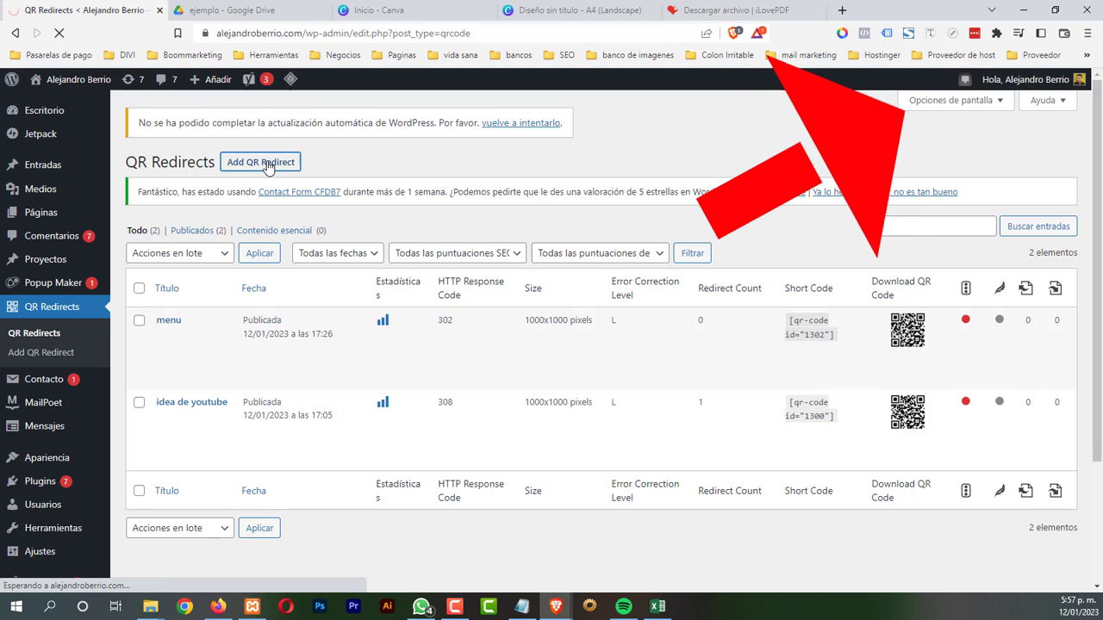
{"action": "left_click", "coordinate": [263, 163]}
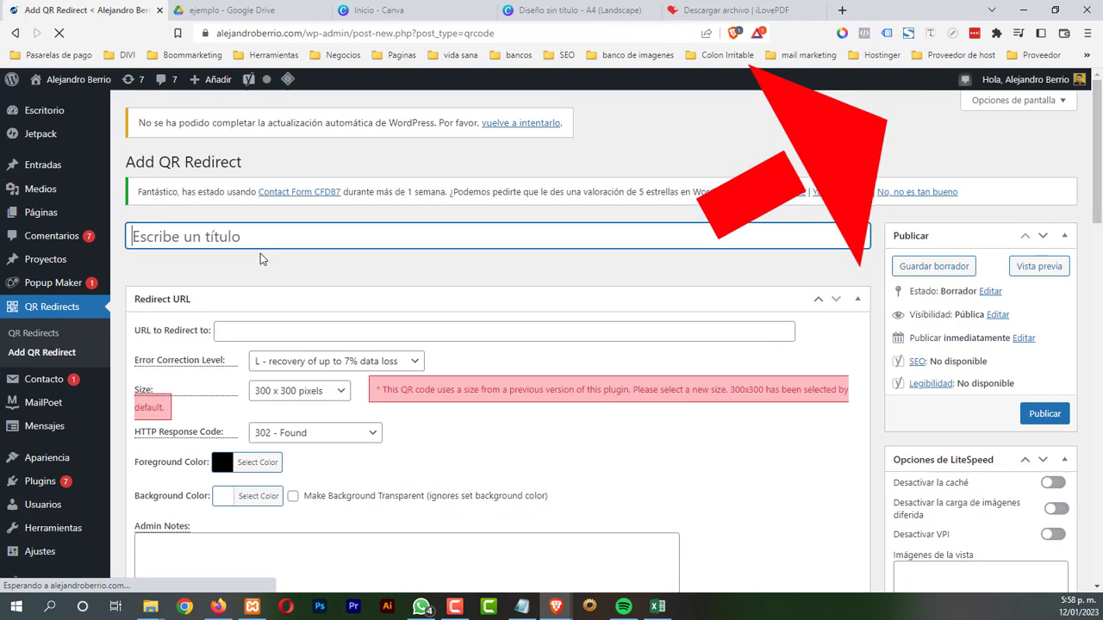
{"action": "type", "text": "menu 2"}
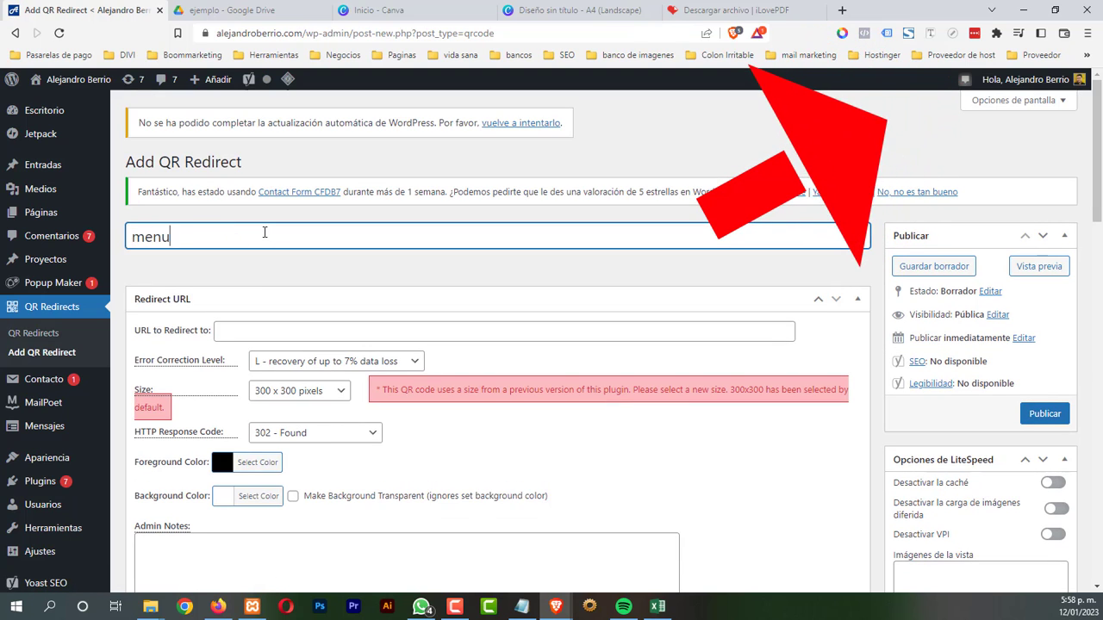
{"action": "left_click", "coordinate": [234, 330]}
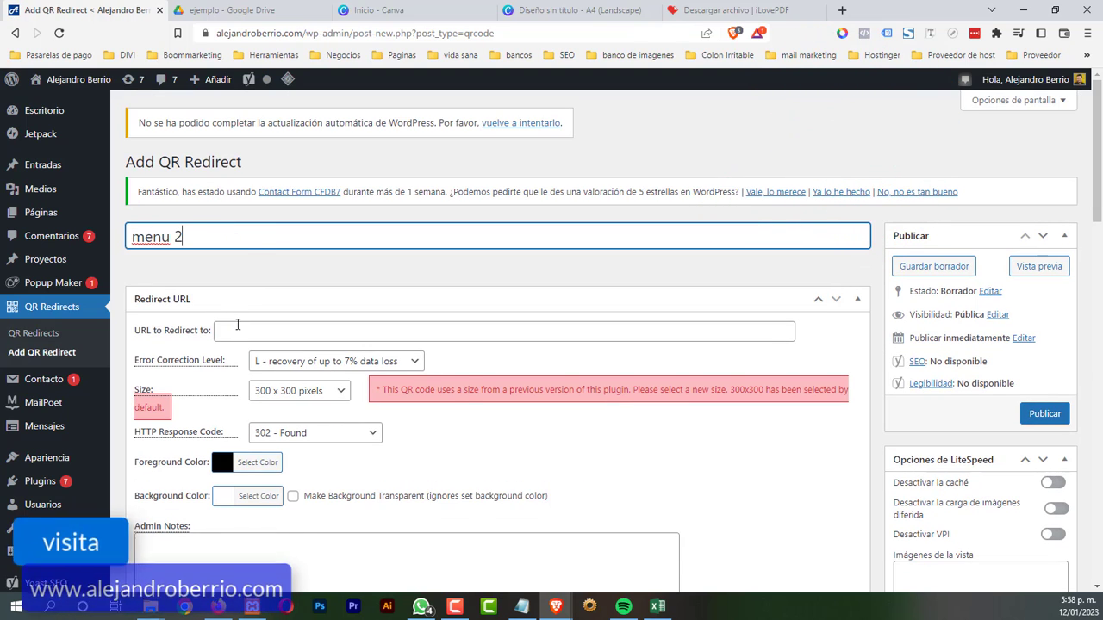
{"action": "right_click", "coordinate": [239, 328]}
{"action": "left_click", "coordinate": [293, 430]}
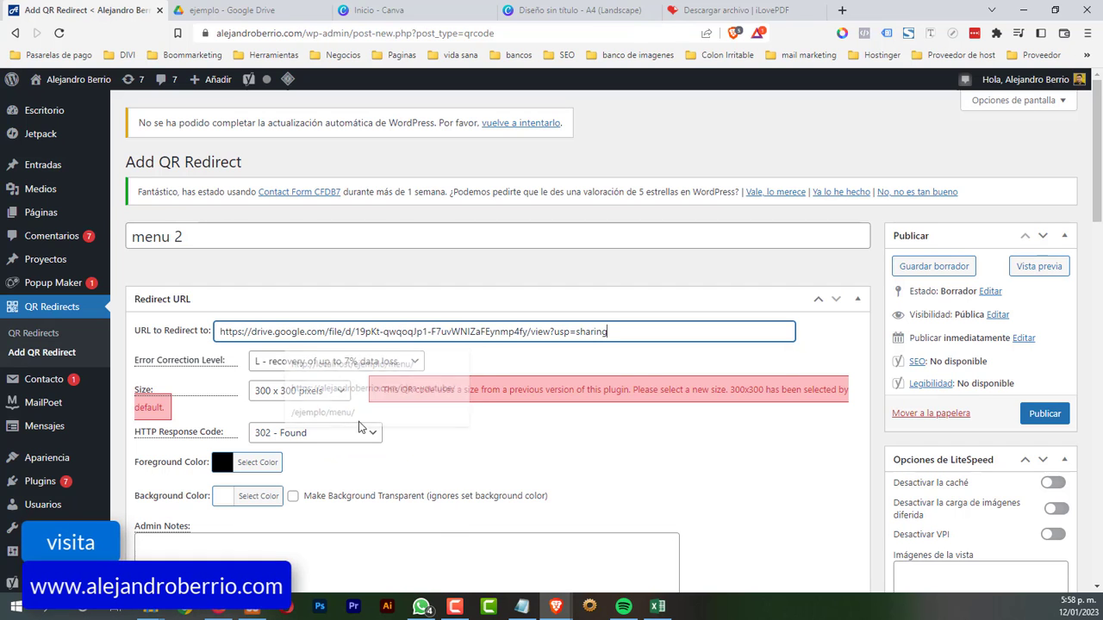
Set the QR code size to 1000 x 1000 pixels and publish the redirect
{"action": "scroll", "coordinate": [410, 432], "scroll_direction": "down", "scroll_amount": 1}
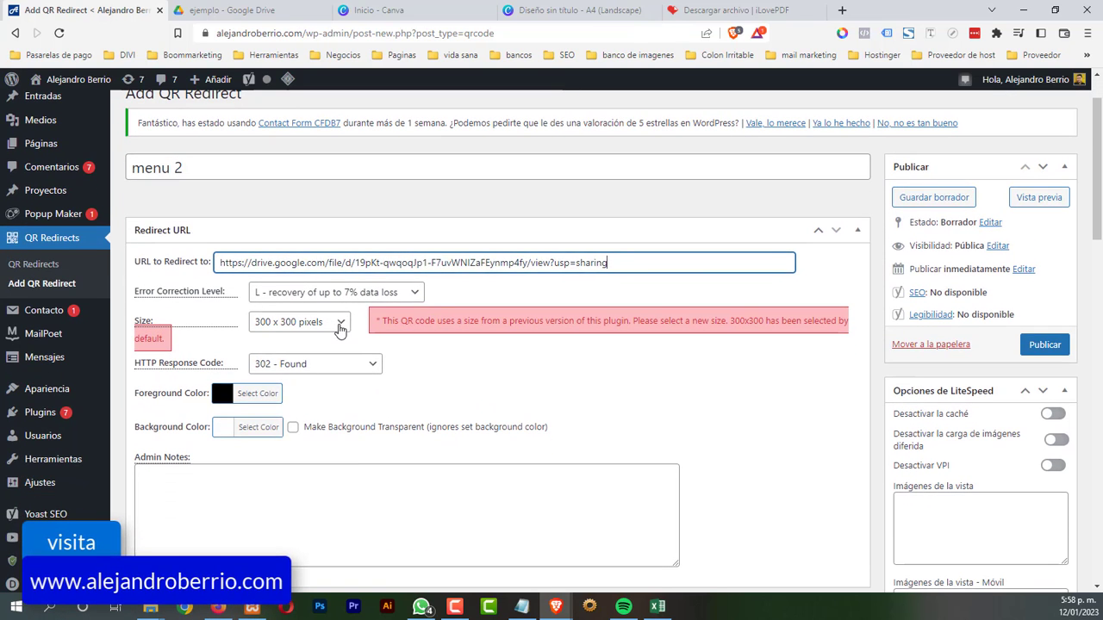
{"action": "left_click", "coordinate": [298, 321]}
{"action": "left_click", "coordinate": [298, 464]}
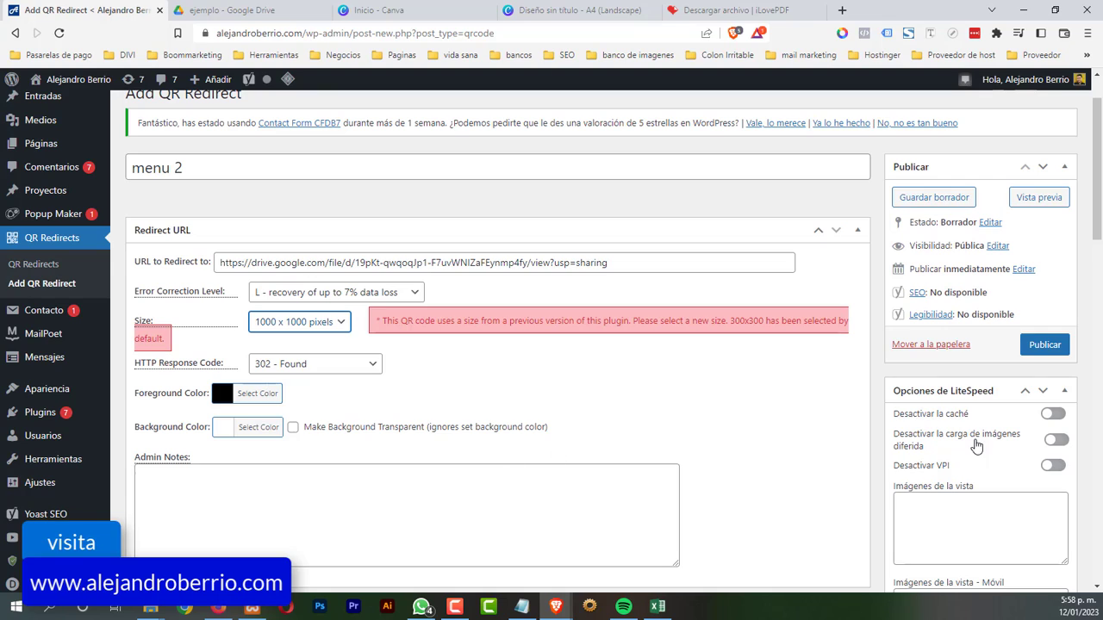
{"action": "left_click", "coordinate": [1043, 344]}
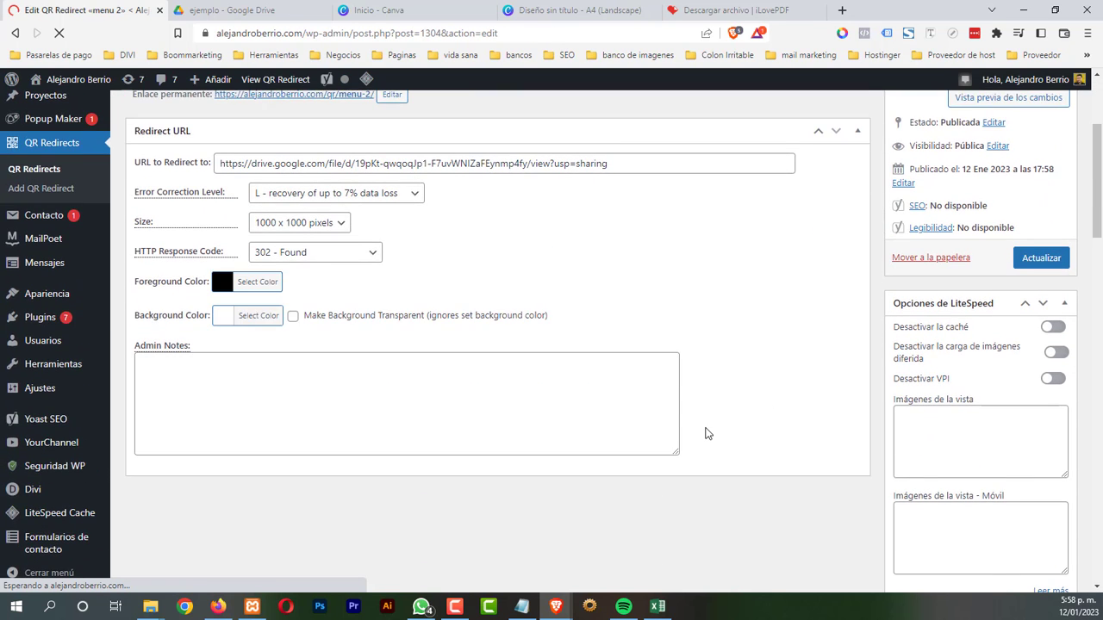
{"action": "scroll", "coordinate": [705, 434], "scroll_direction": "down", "scroll_amount": 10}
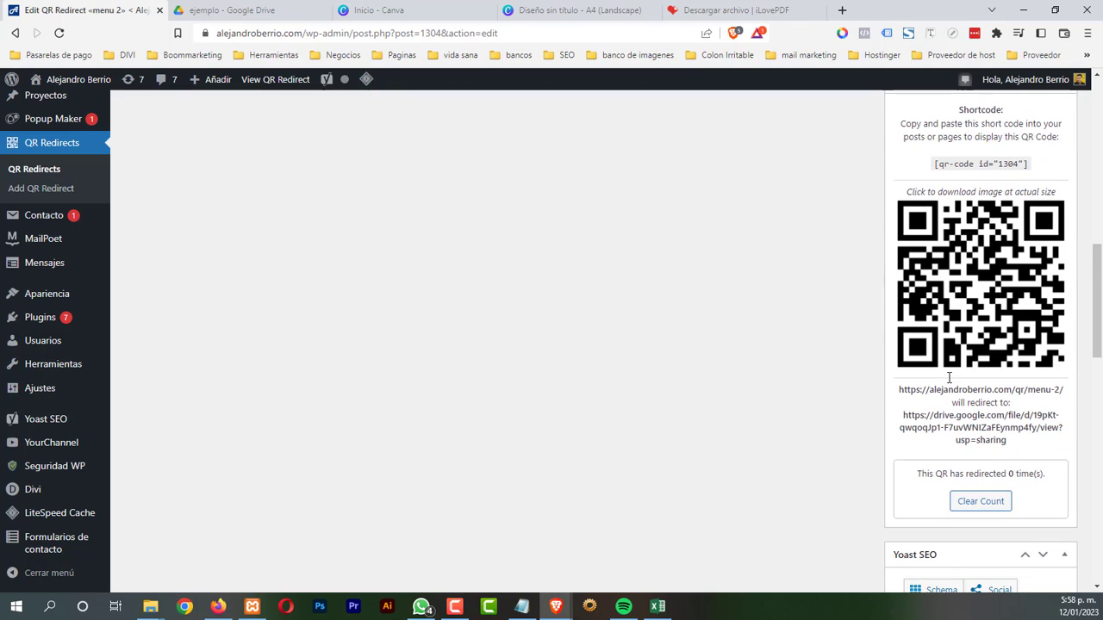
{"action": "left_click", "coordinate": [905, 291]}
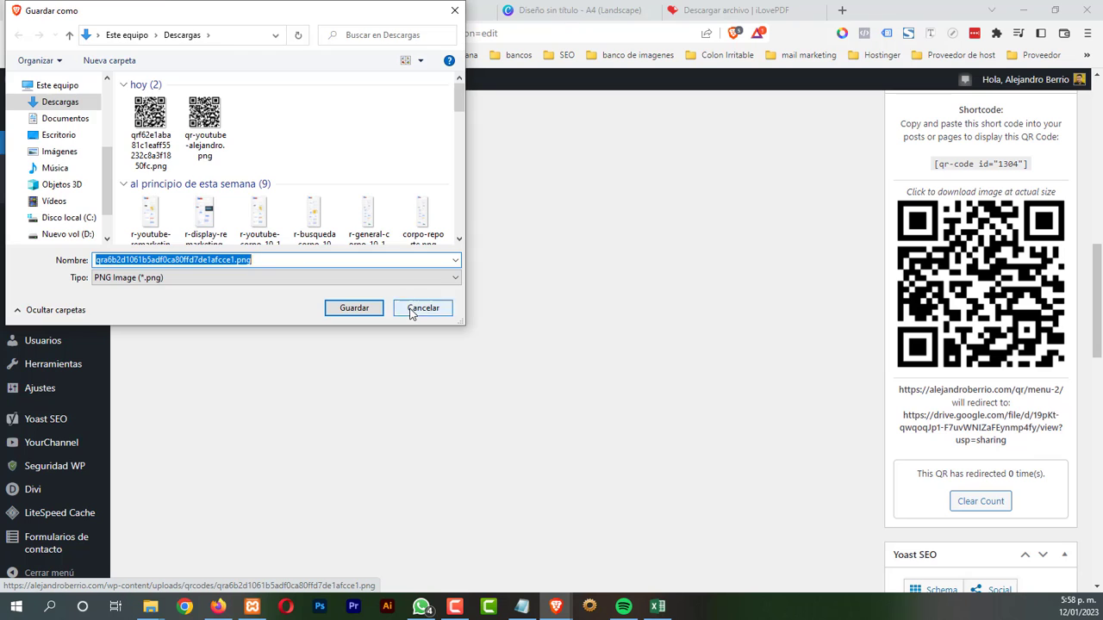
{"action": "left_click", "coordinate": [423, 307]}
{"action": "scroll", "coordinate": [474, 411], "scroll_direction": "up", "scroll_amount": 5}
{"action": "scroll", "coordinate": [471, 412], "scroll_direction": "up", "scroll_amount": 4}
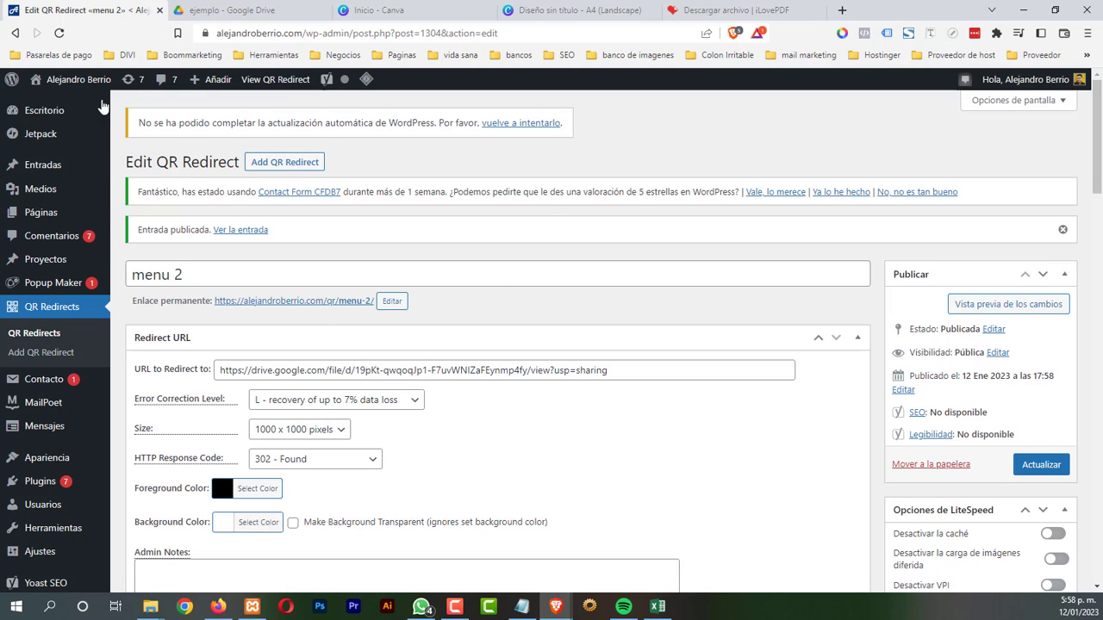
Upload the Menú Digital Lebanon PDF from Descargas via Medios > Biblioteca > Añadir nuevo
{"action": "mouse_move", "coordinate": [54, 207]}
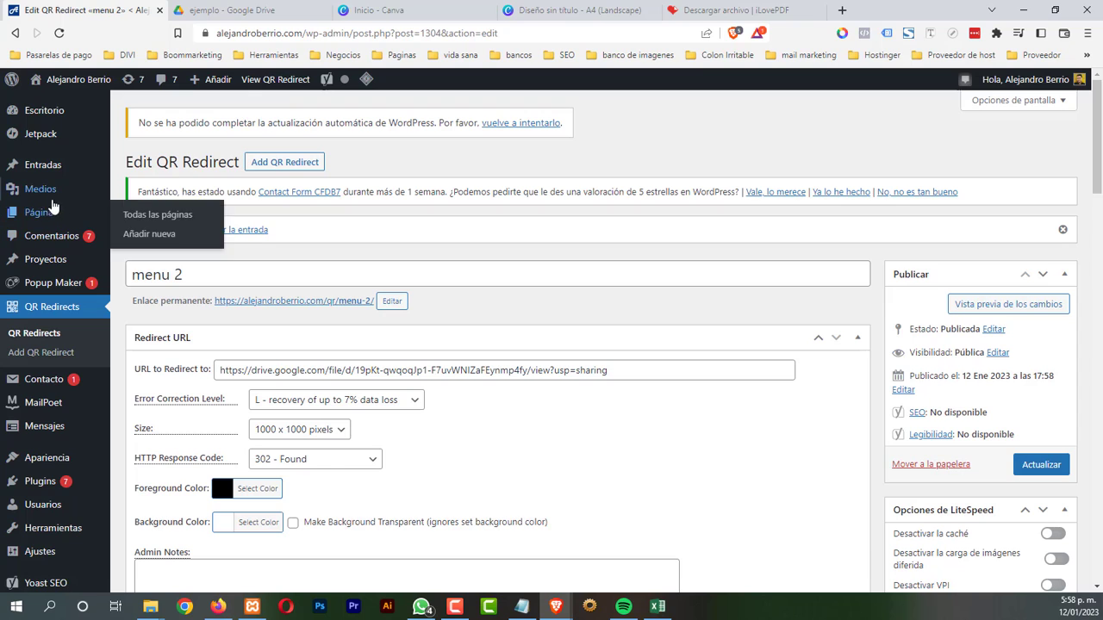
{"action": "left_click", "coordinate": [43, 111]}
{"action": "left_click", "coordinate": [142, 191]}
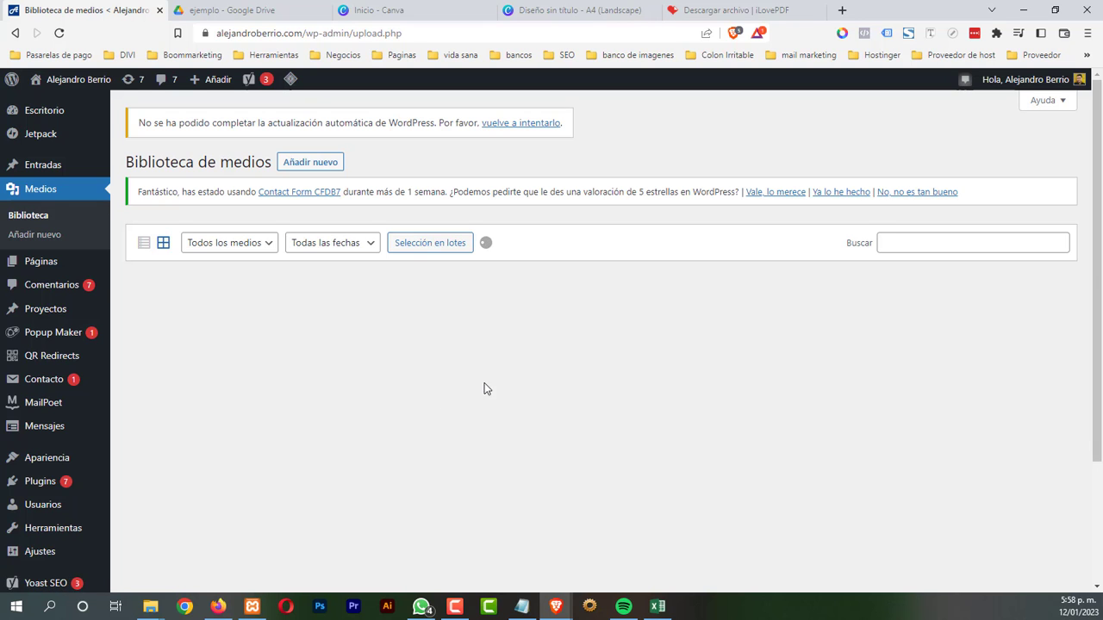
{"action": "scroll", "coordinate": [505, 379], "scroll_direction": "down", "scroll_amount": 1}
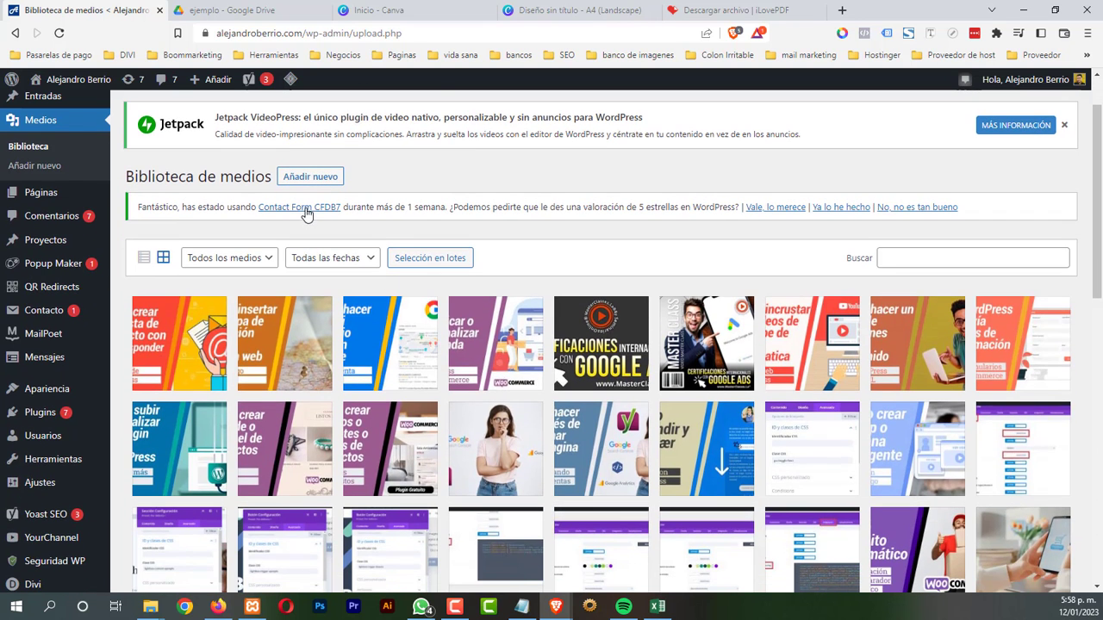
{"action": "left_click", "coordinate": [312, 177]}
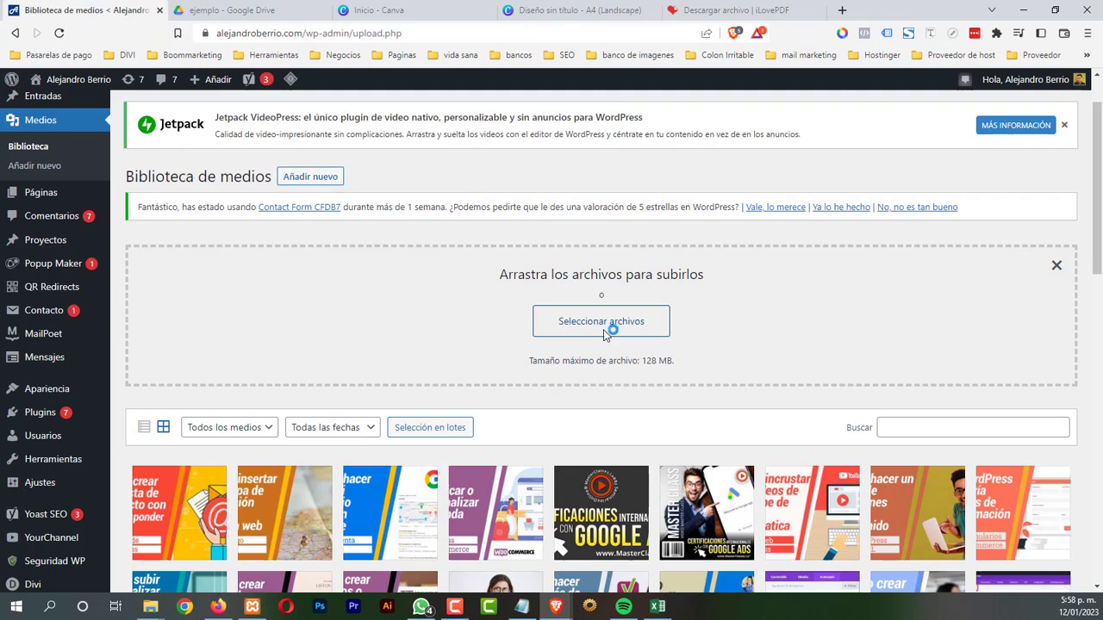
{"action": "left_click", "coordinate": [605, 321]}
{"action": "left_click", "coordinate": [151, 129]}
{"action": "left_click", "coordinate": [351, 309]}
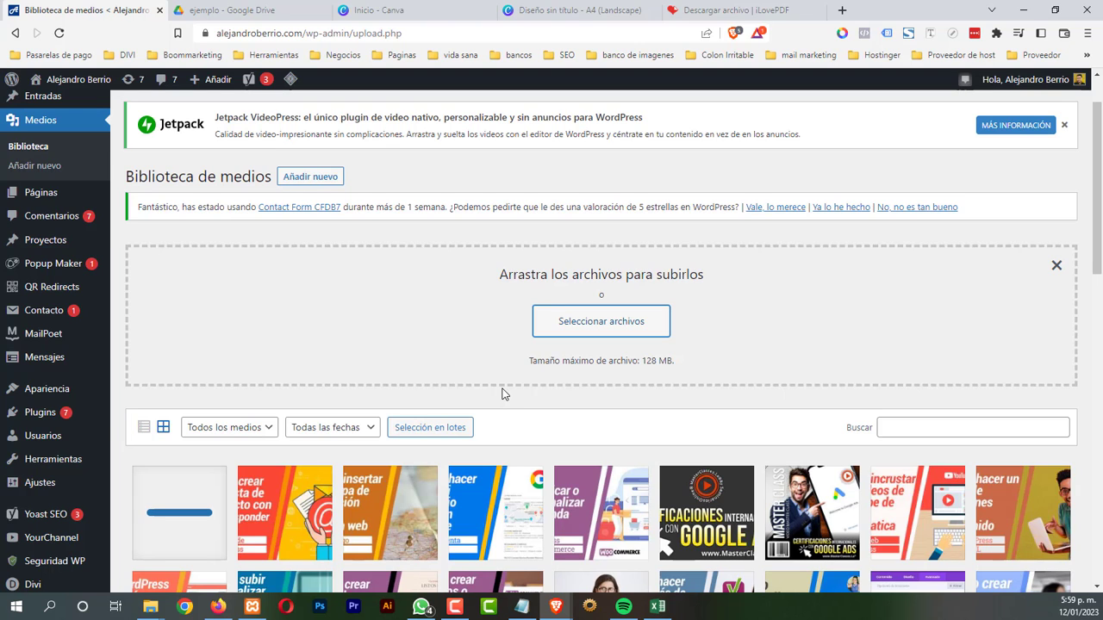
{"action": "scroll", "coordinate": [503, 394], "scroll_direction": "down", "scroll_amount": 2}
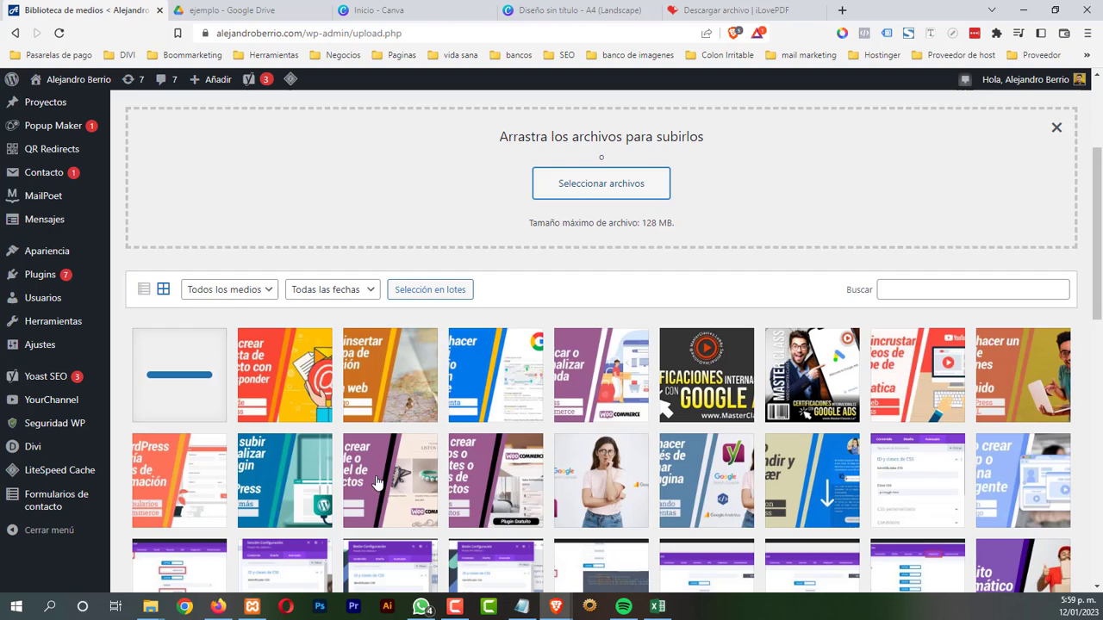
{"action": "scroll", "coordinate": [375, 483], "scroll_direction": "up", "scroll_amount": 1}
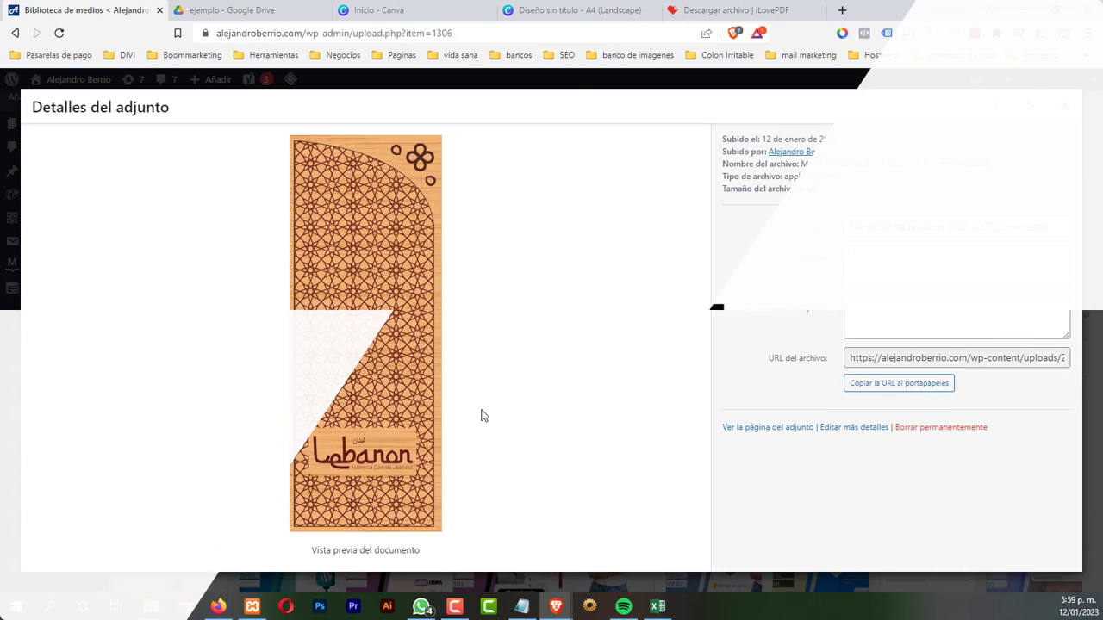
Copy the uploaded PDF's file URL, close its details, and go to QR Redirects
{"action": "left_click", "coordinate": [874, 384]}
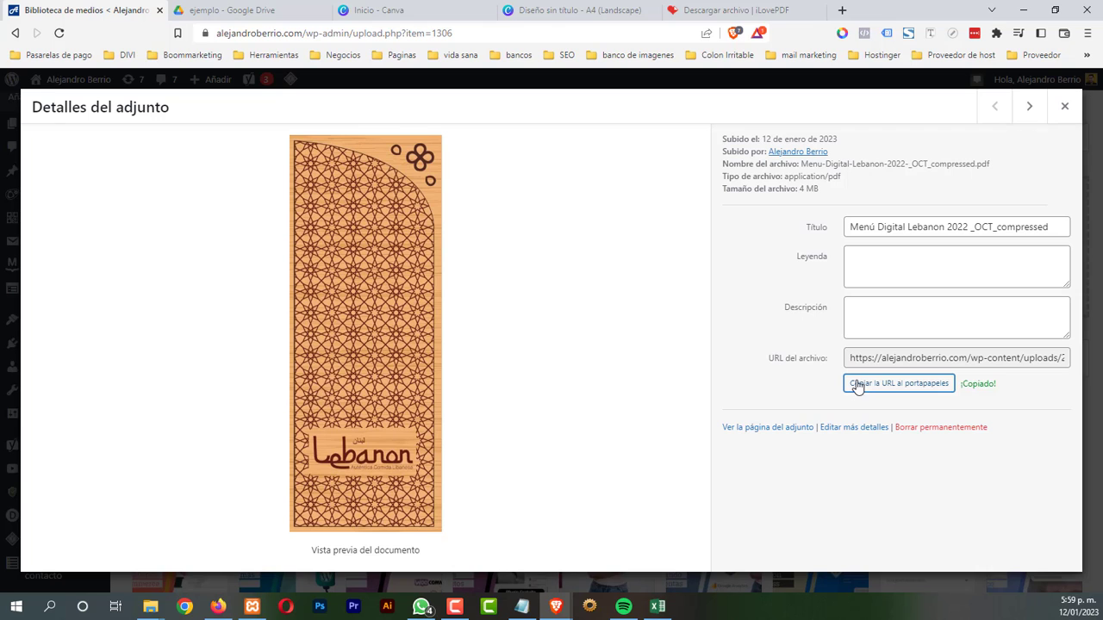
{"action": "left_click", "coordinate": [1060, 107]}
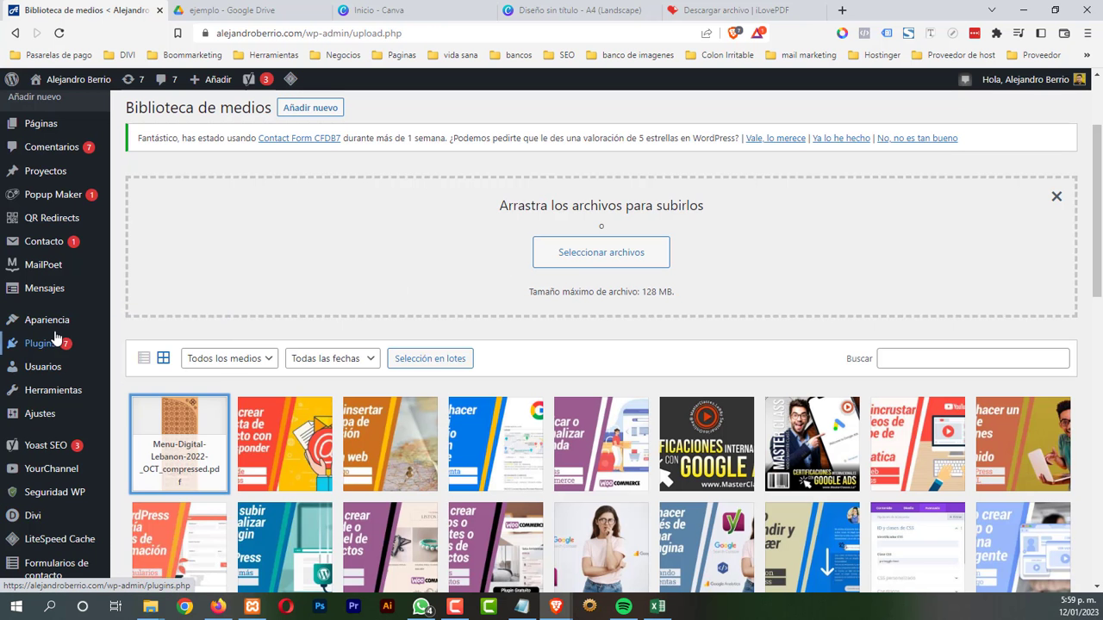
{"action": "scroll", "coordinate": [55, 336], "scroll_direction": "up", "scroll_amount": 2}
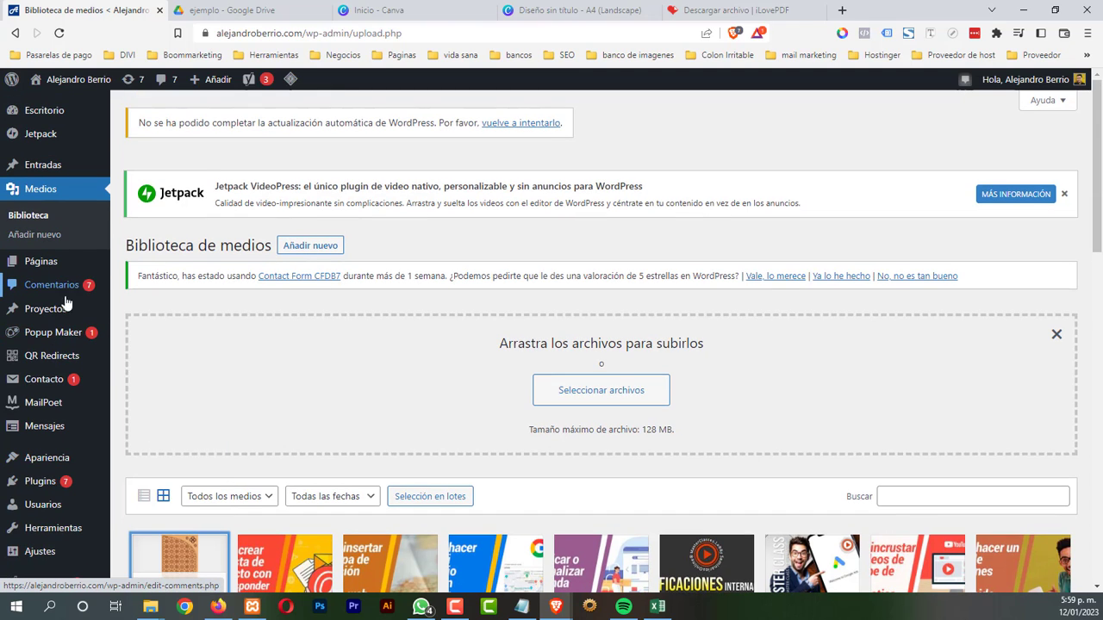
{"action": "left_click", "coordinate": [138, 369]}
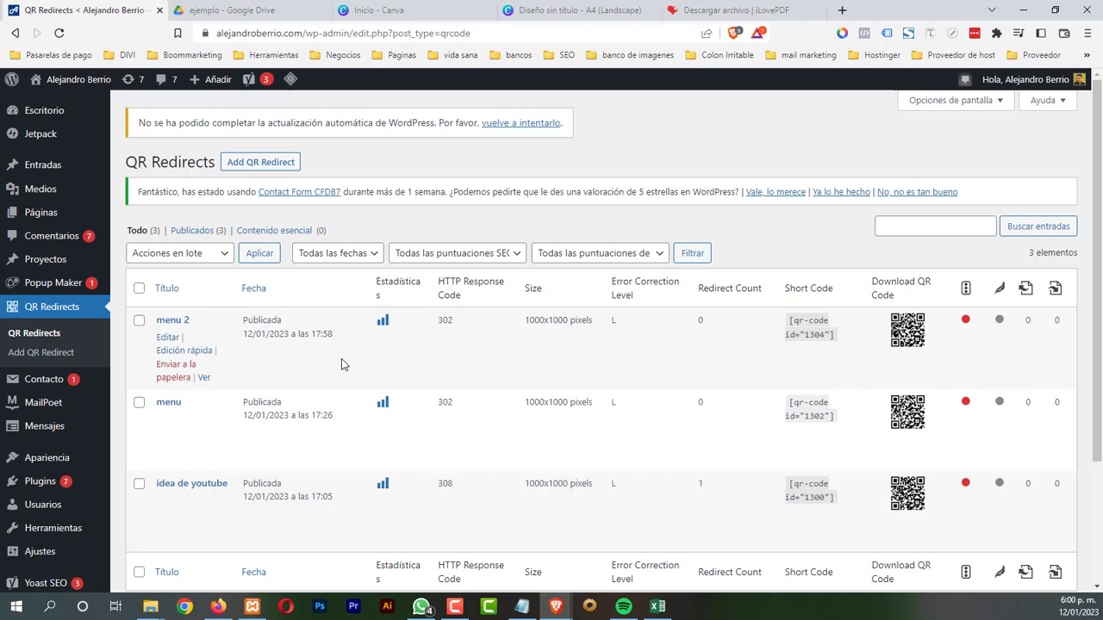
Go to wix.com in a new tab, dismiss the popups, and sign up with Google
{"action": "left_click", "coordinate": [843, 11]}
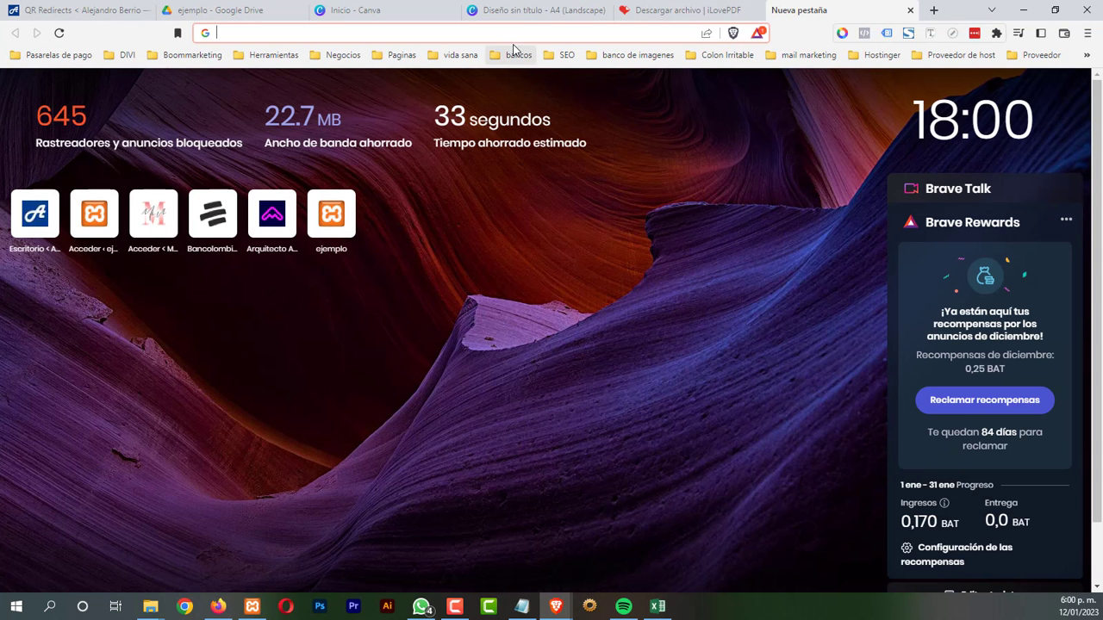
{"action": "left_click", "coordinate": [513, 34]}
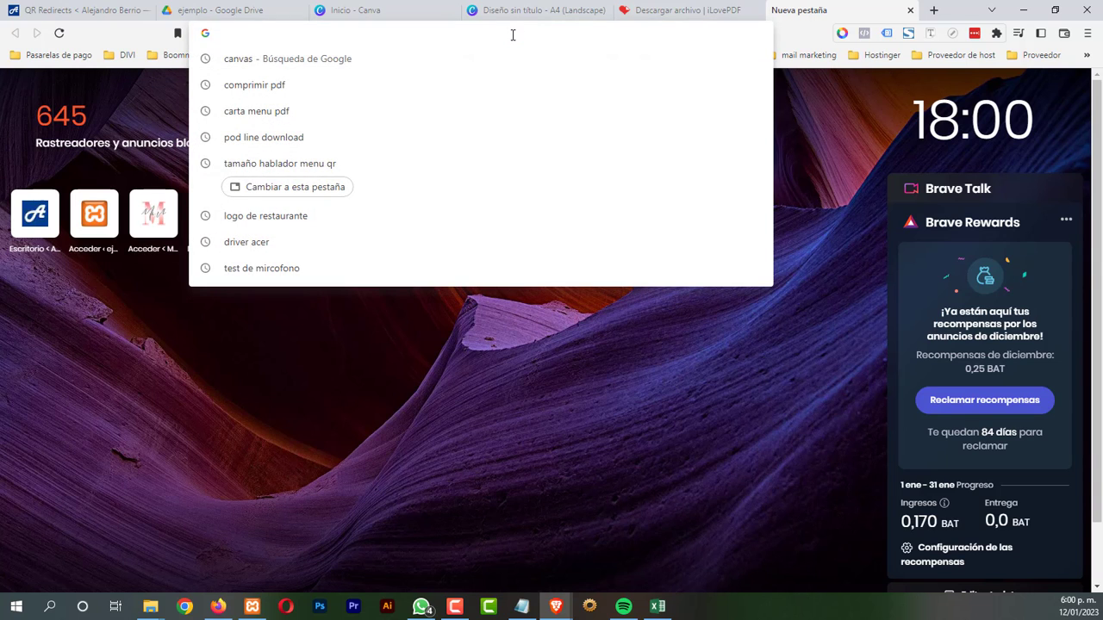
{"action": "type", "text": "wix.co"}
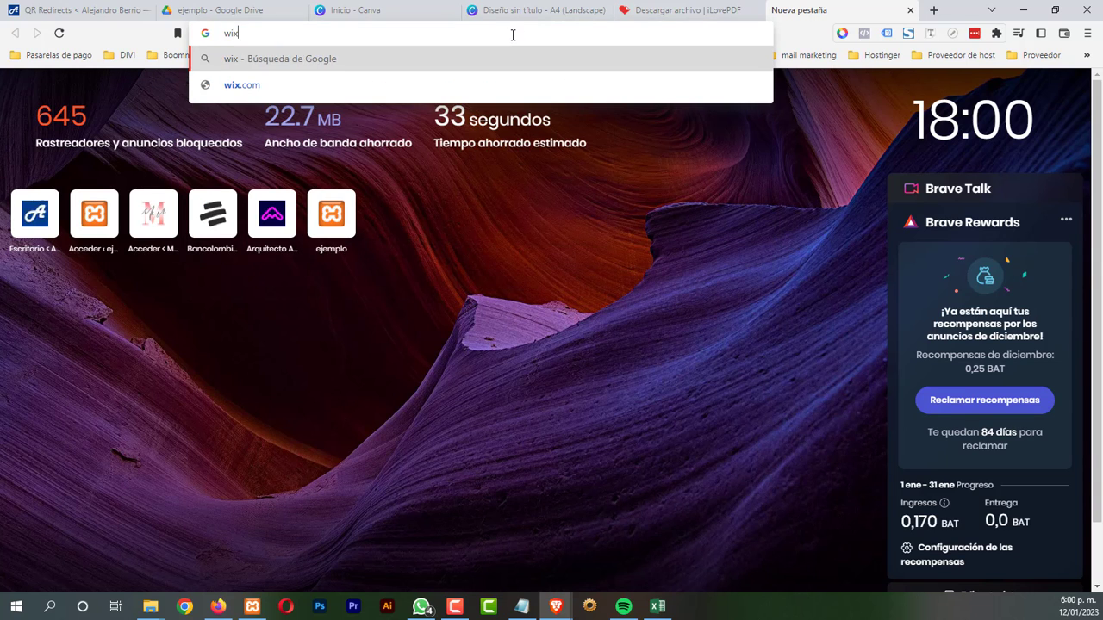
{"action": "type", "text": "m"}
{"action": "key", "text": "Return"}
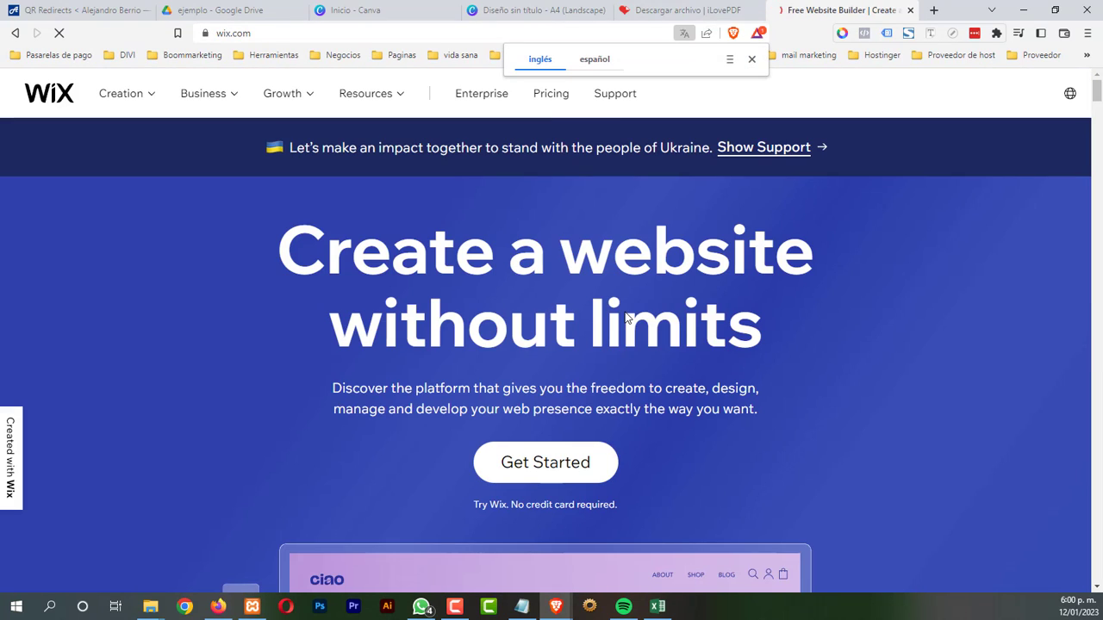
{"action": "left_click", "coordinate": [751, 59]}
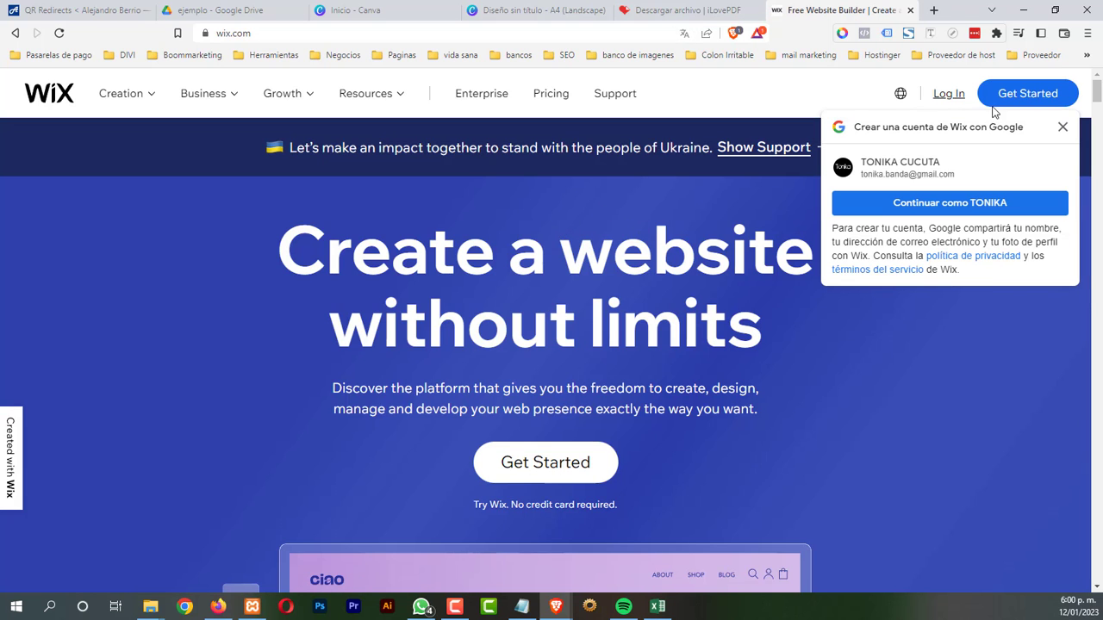
{"action": "left_click", "coordinate": [1062, 96]}
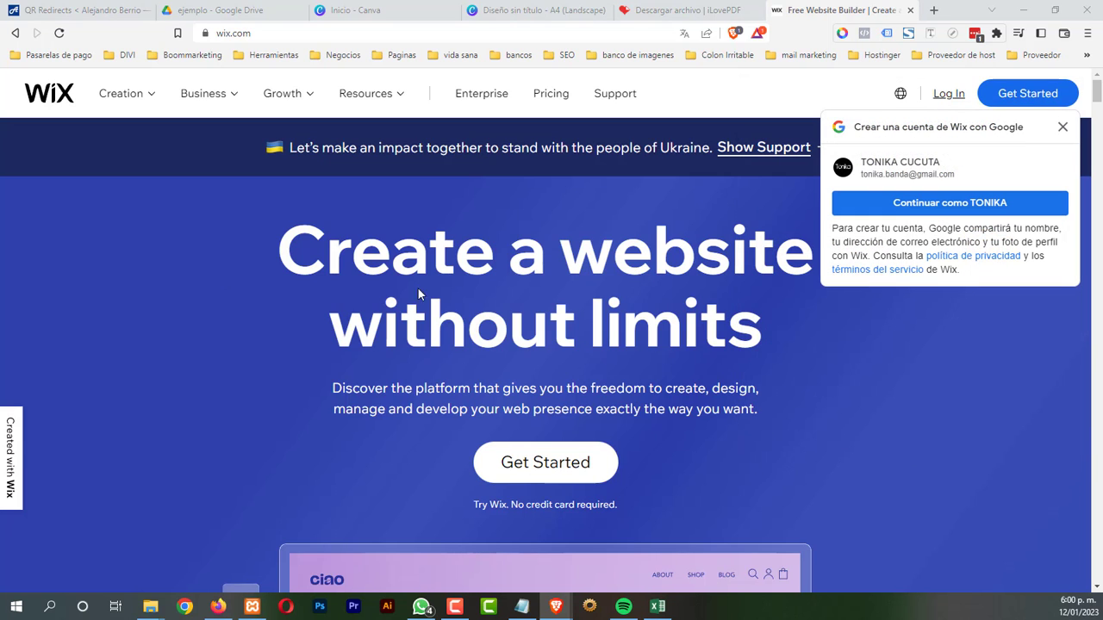
{"action": "left_click", "coordinate": [949, 202]}
{"action": "left_click_drag", "start_coordinate": [504, 113], "coordinate": [534, 112]}
{"action": "left_click", "coordinate": [611, 417]}
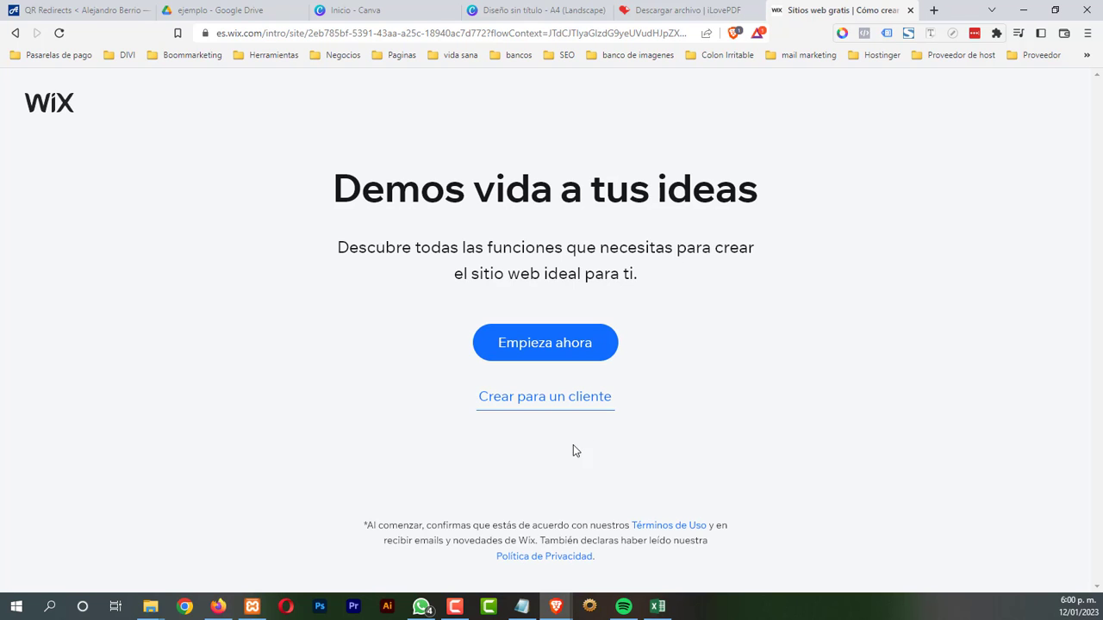
Answer onboarding: for a client, Soy autónomo, Portafolio, selling products; skip naming and extra features
{"action": "left_click", "coordinate": [543, 400]}
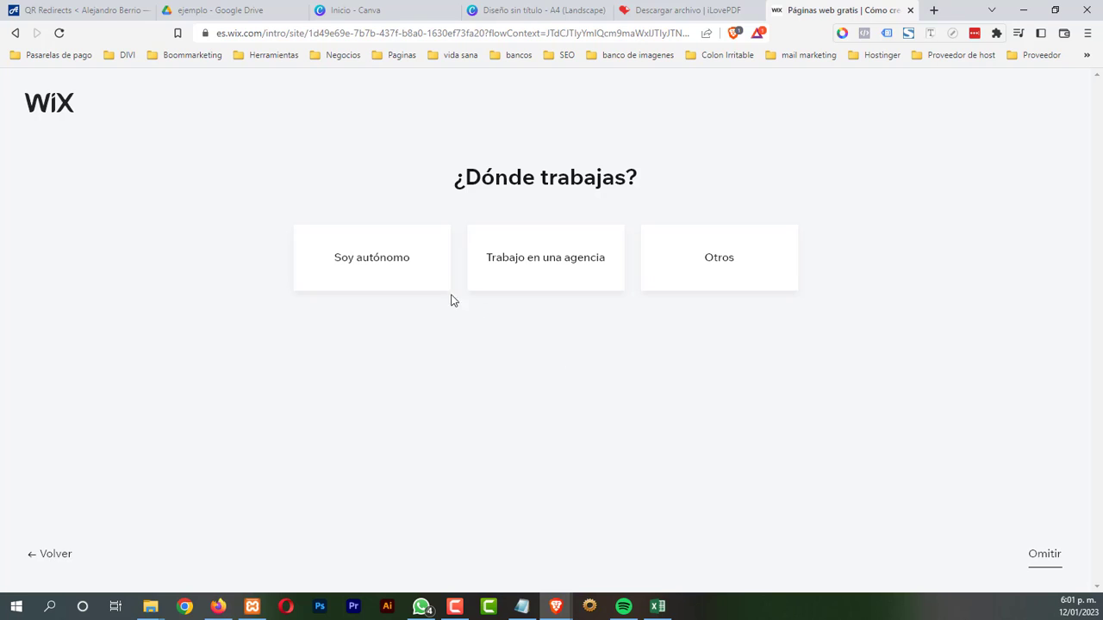
{"action": "left_click", "coordinate": [403, 268]}
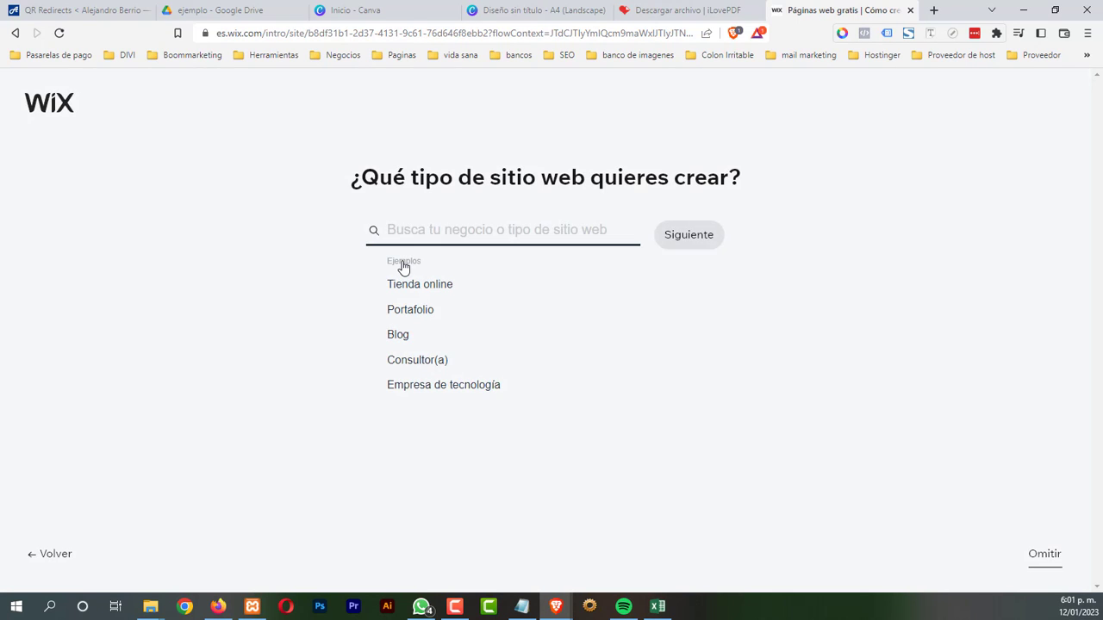
{"action": "left_click", "coordinate": [411, 312]}
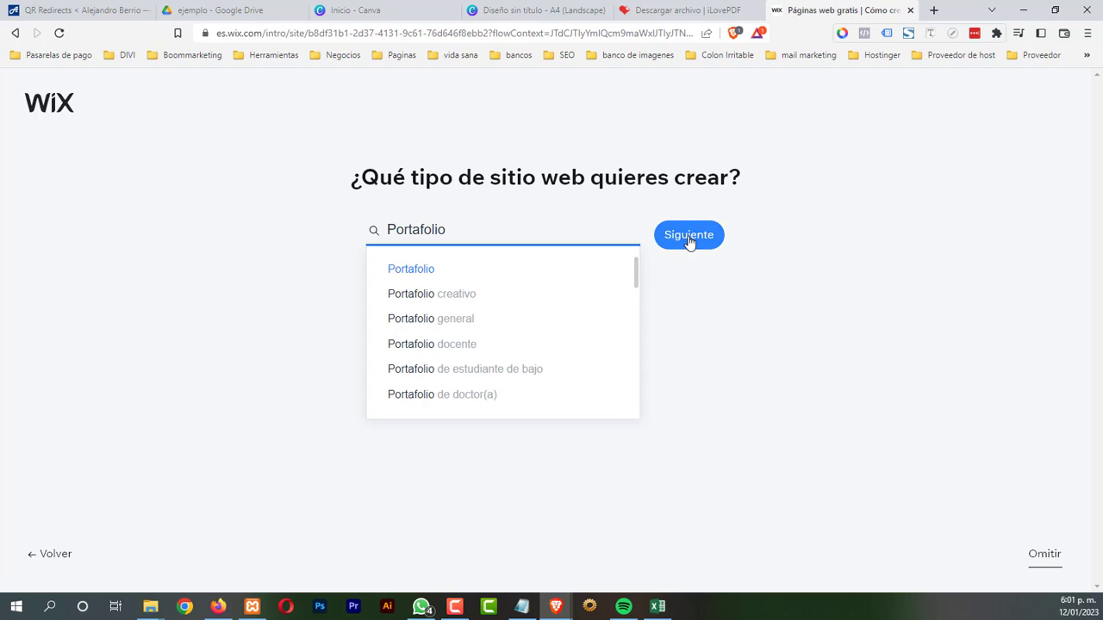
{"action": "left_click", "coordinate": [720, 247]}
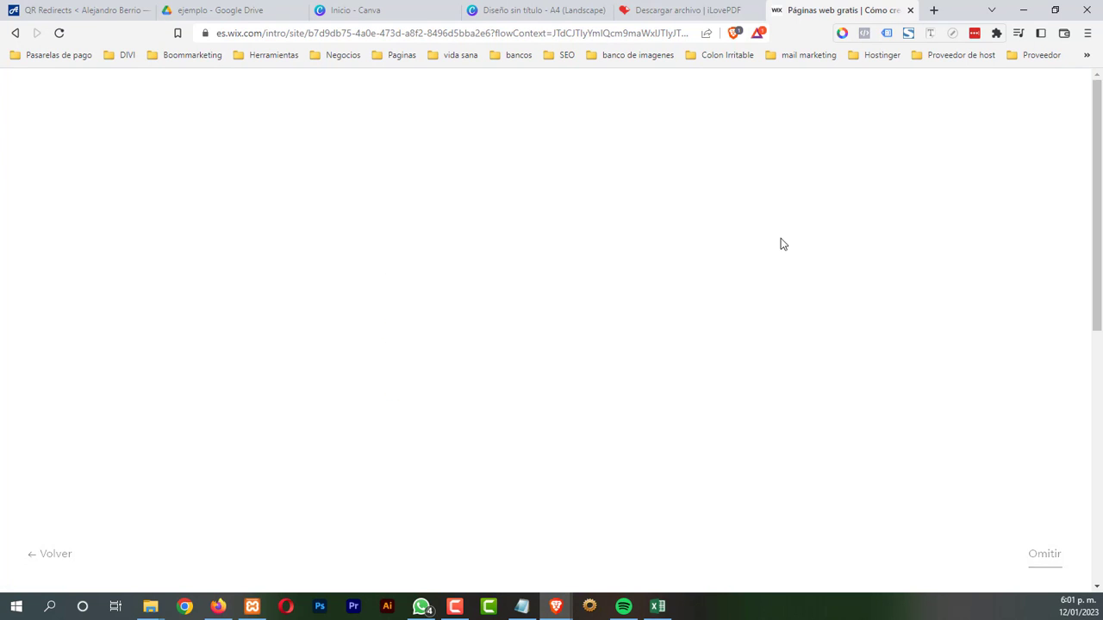
{"action": "left_click", "coordinate": [1047, 568]}
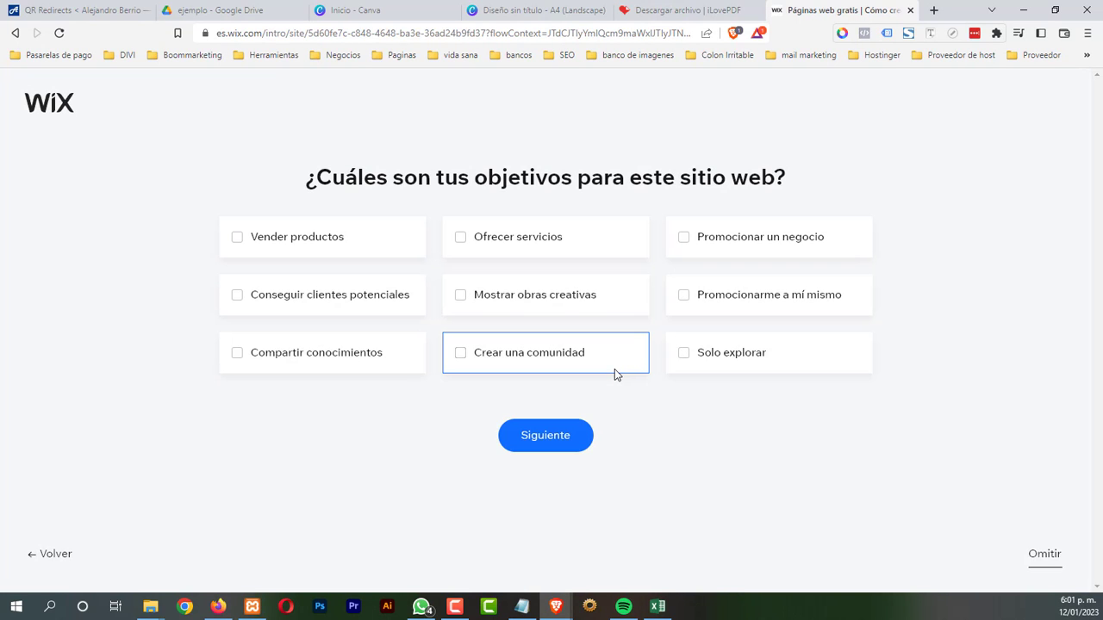
{"action": "left_click", "coordinate": [238, 237]}
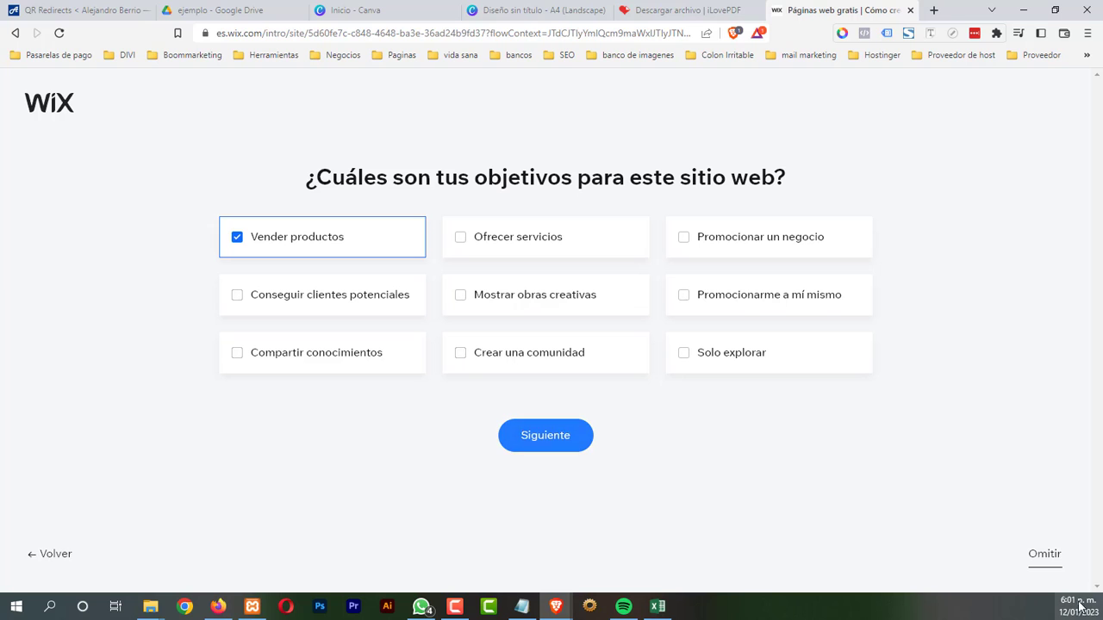
{"action": "left_click", "coordinate": [1058, 557]}
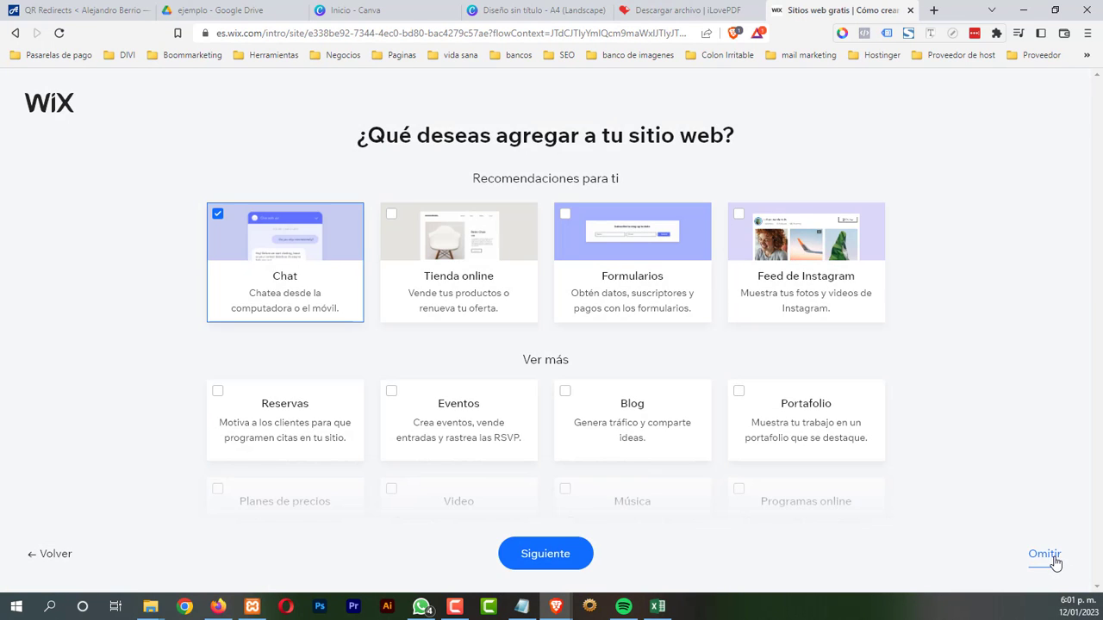
{"action": "left_click", "coordinate": [1057, 560]}
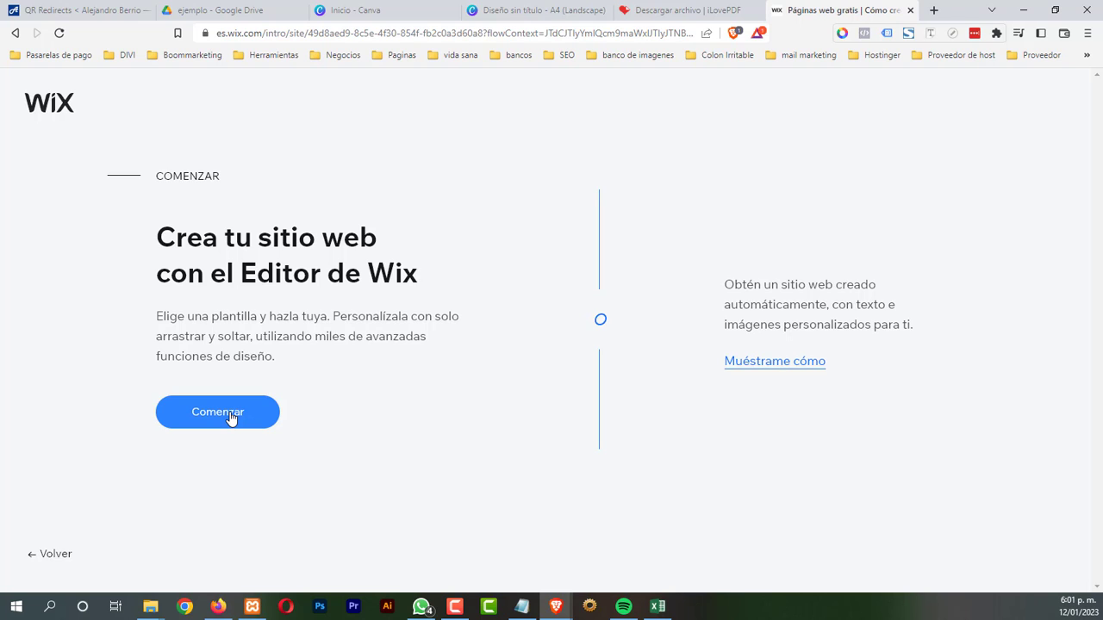
Choose the Wix Editor, search templates for 'menu', and edit the Restaurante template
{"action": "left_click", "coordinate": [229, 414]}
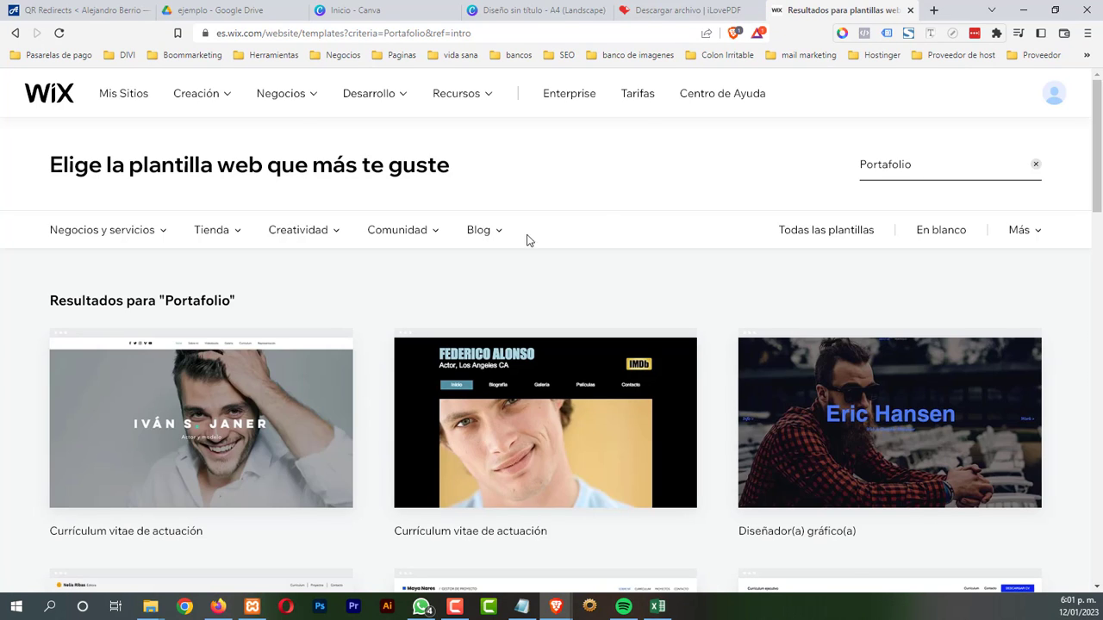
{"action": "left_click", "coordinate": [959, 177]}
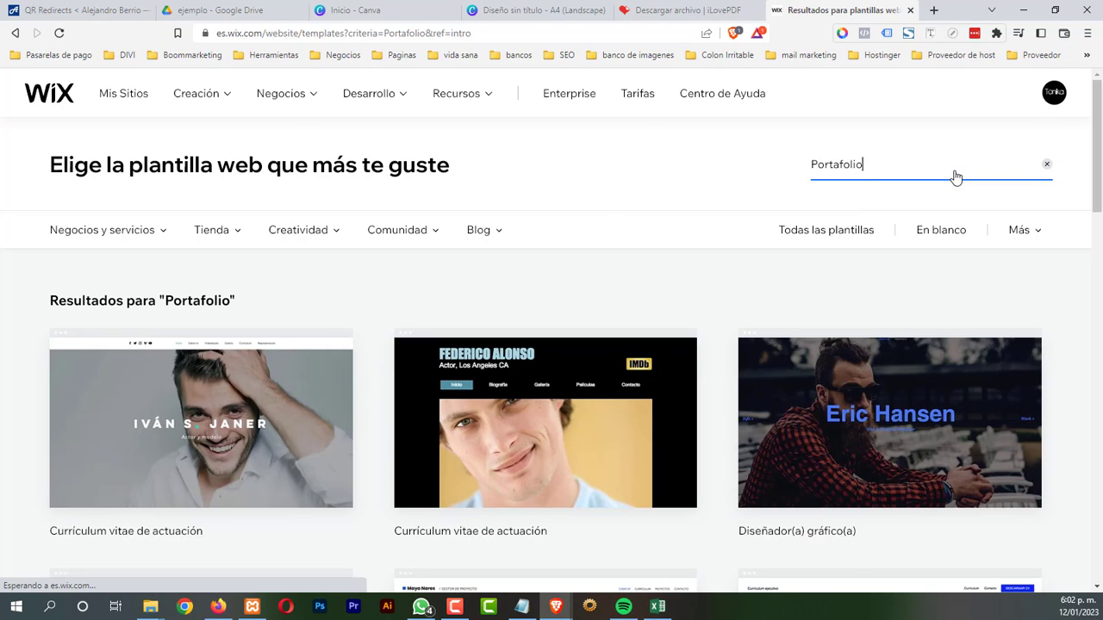
{"action": "left_click", "coordinate": [1047, 167]}
{"action": "type", "text": "menu"}
{"action": "key", "text": "Return"}
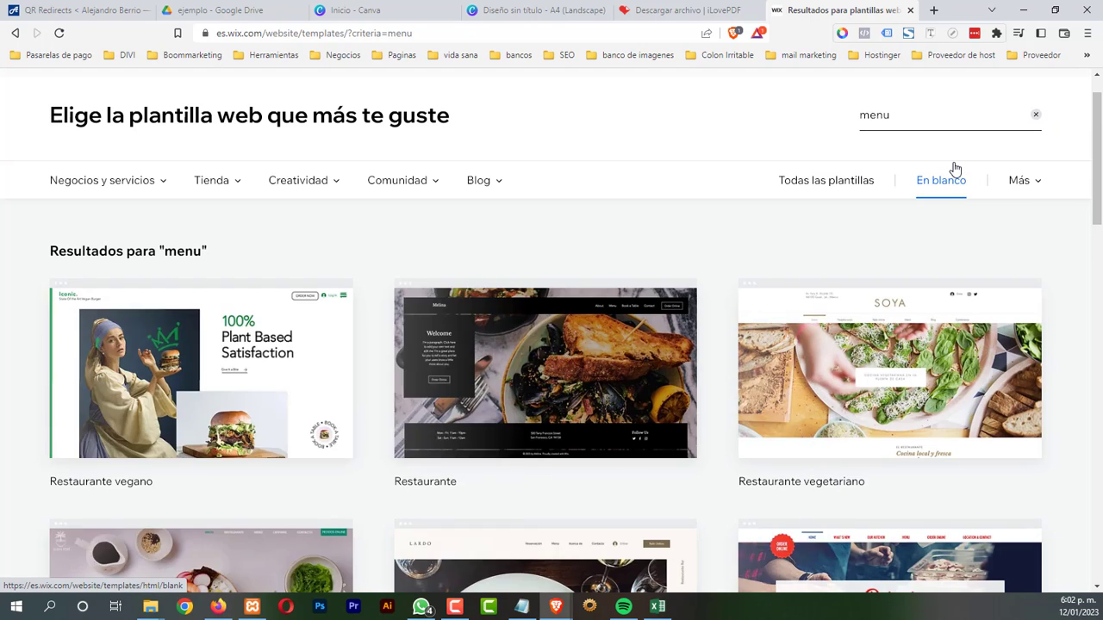
{"action": "mouse_move", "coordinate": [813, 320]}
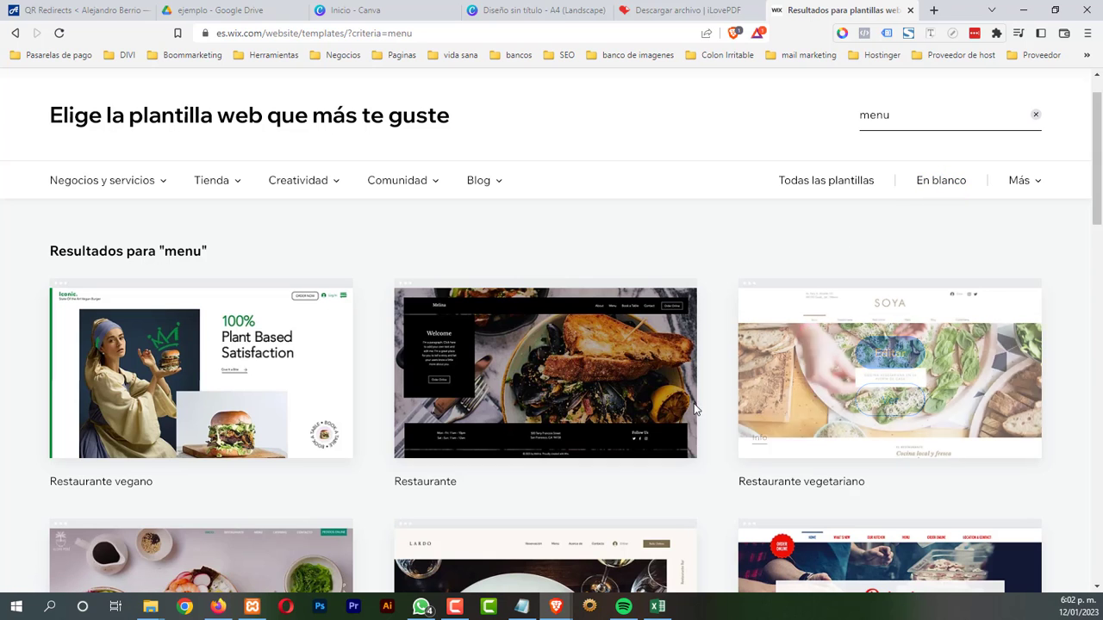
{"action": "scroll", "coordinate": [733, 397], "scroll_direction": "down", "scroll_amount": 4}
{"action": "scroll", "coordinate": [729, 397], "scroll_direction": "up", "scroll_amount": 3}
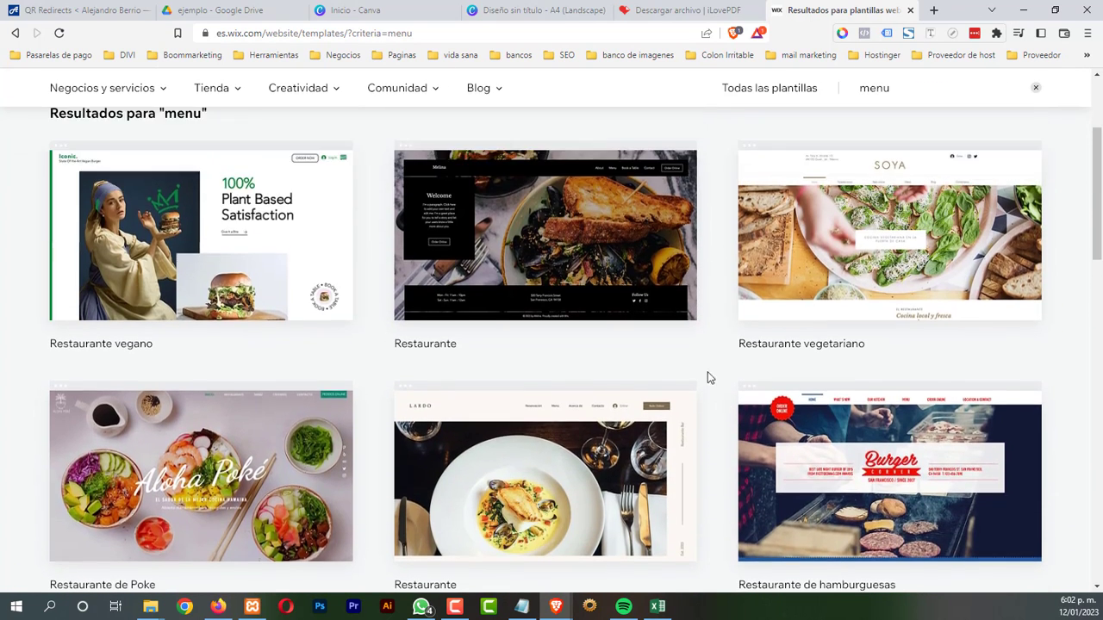
{"action": "mouse_move", "coordinate": [610, 270]}
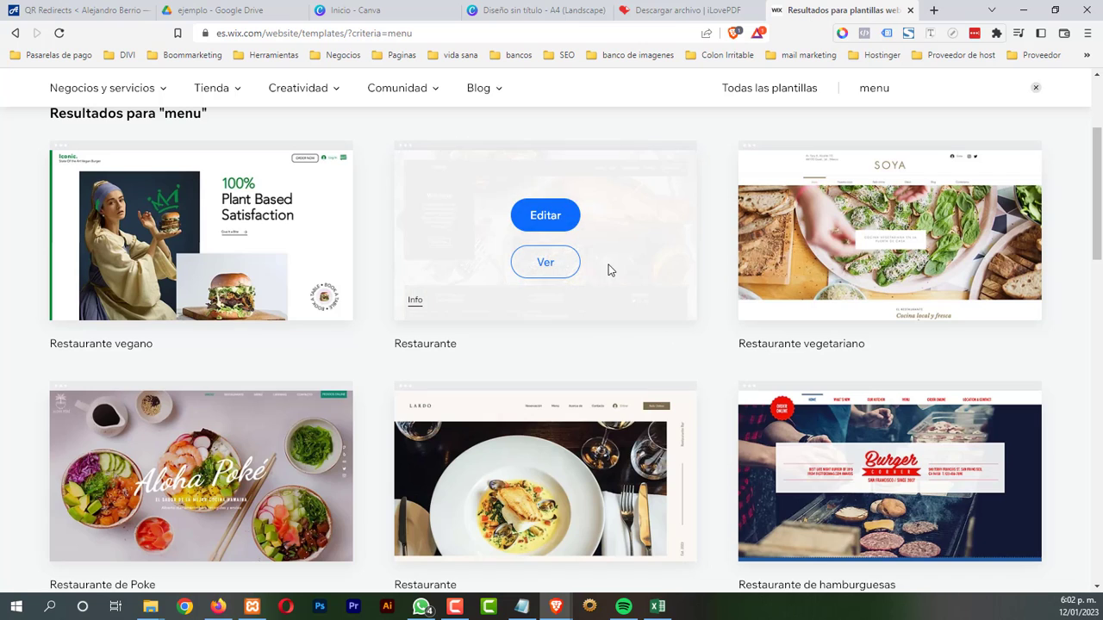
{"action": "left_click", "coordinate": [546, 213]}
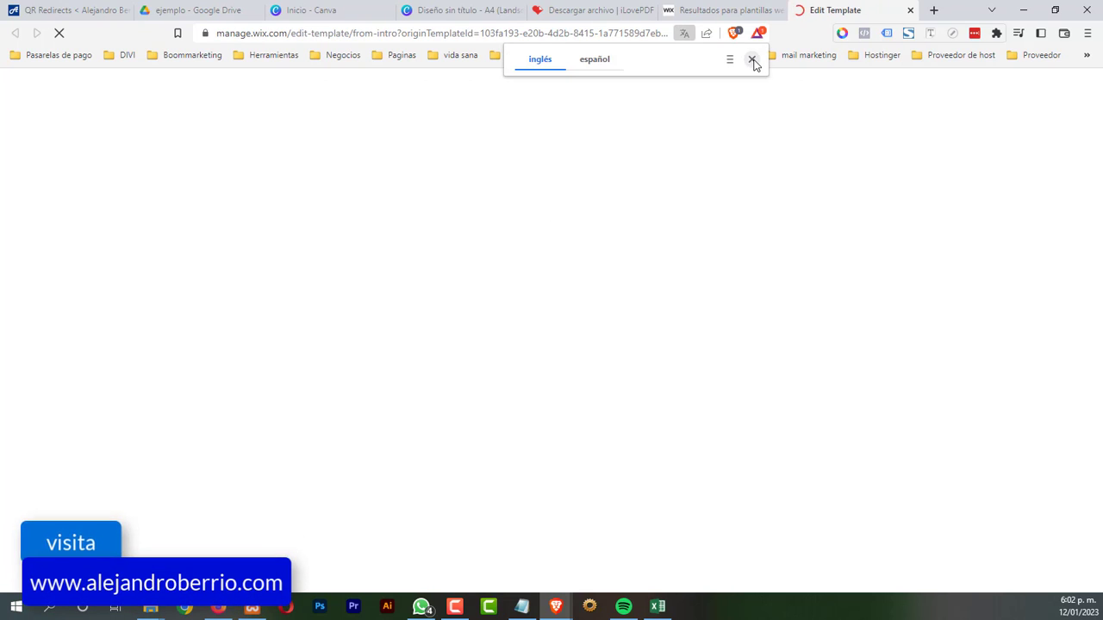
Dismiss the translation offer and wait for the Melina homepage to load in the editor
{"action": "left_click", "coordinate": [752, 60]}
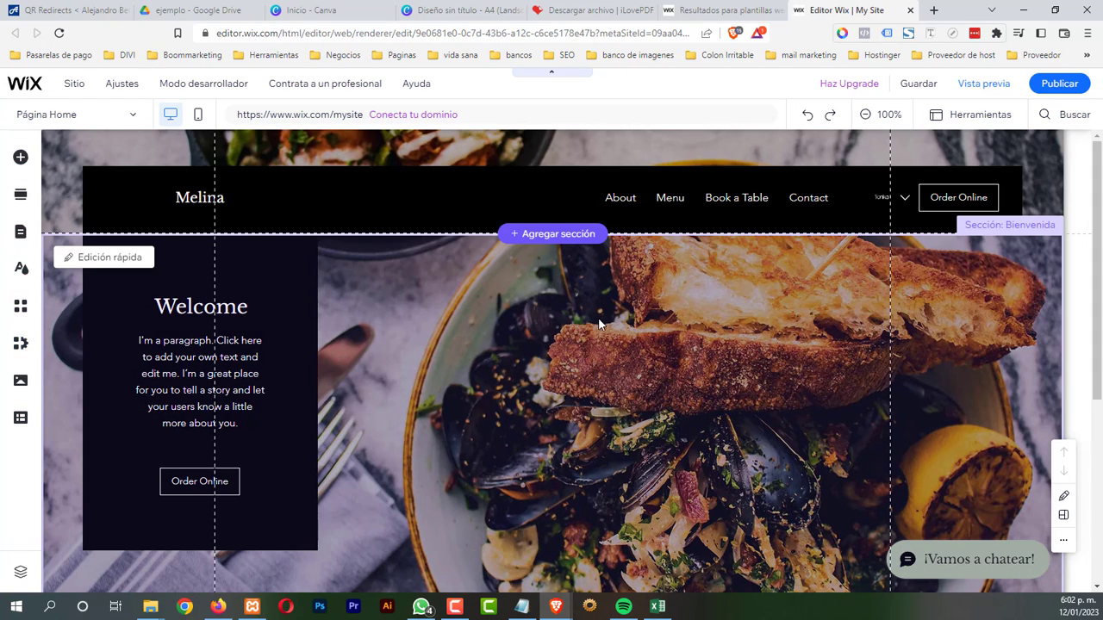
{"action": "scroll", "coordinate": [599, 322], "scroll_direction": "down", "scroll_amount": 5}
{"action": "scroll", "coordinate": [596, 322], "scroll_direction": "up", "scroll_amount": 5}
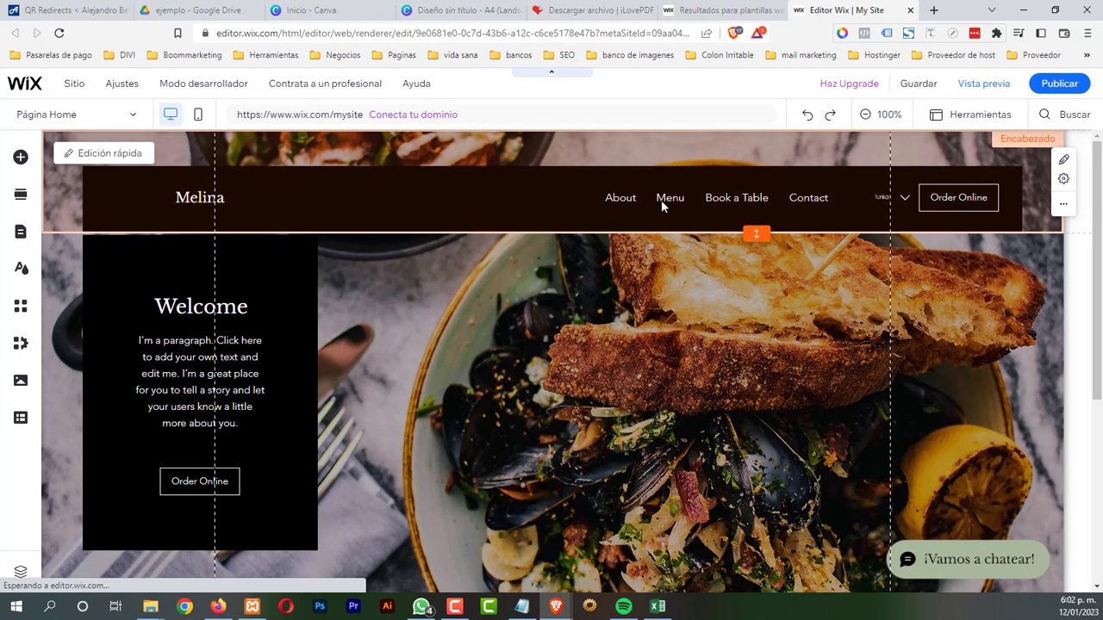
Publish the site, replacing the my-site address with 'menu'
{"action": "left_click", "coordinate": [1058, 86]}
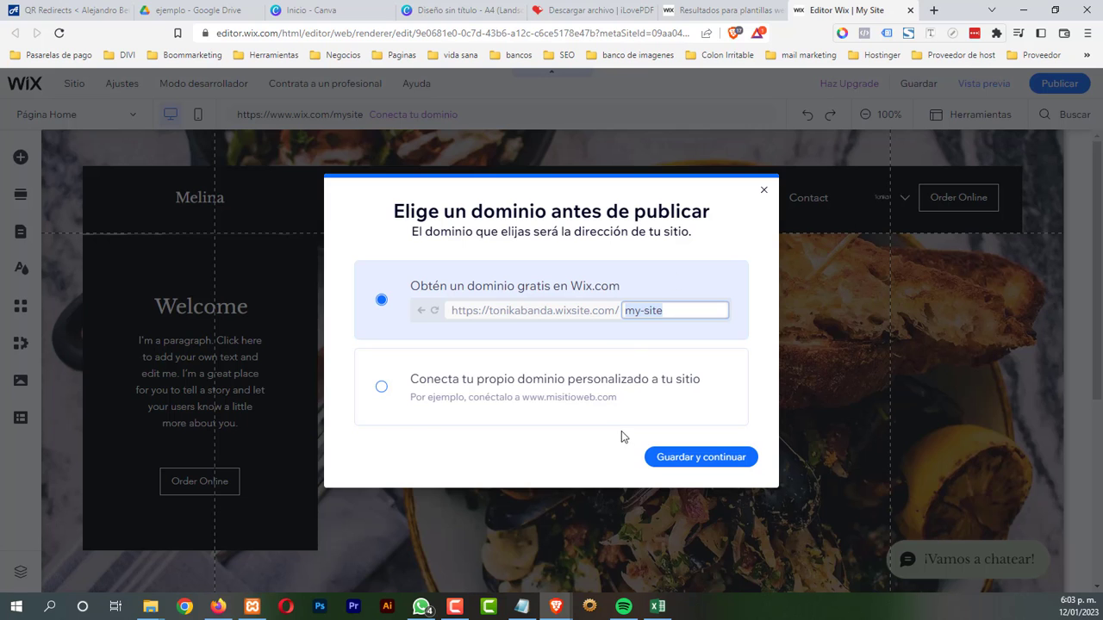
{"action": "left_click", "coordinate": [679, 312]}
{"action": "left_click_drag", "start_coordinate": [680, 313], "coordinate": [618, 309]}
{"action": "type", "text": "menu"}
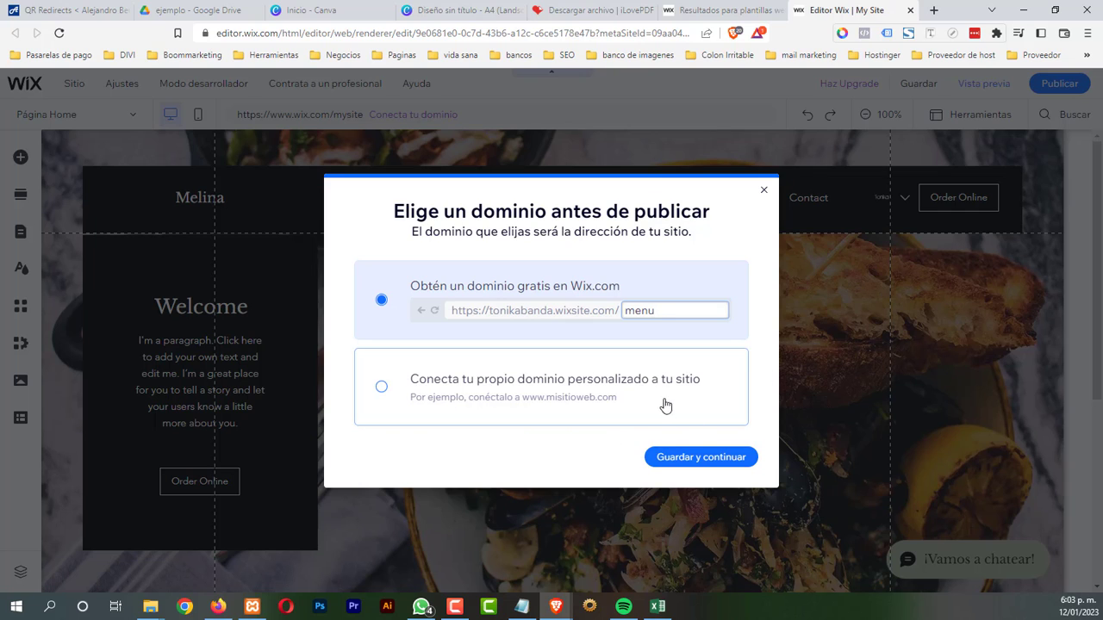
{"action": "left_click", "coordinate": [705, 460]}
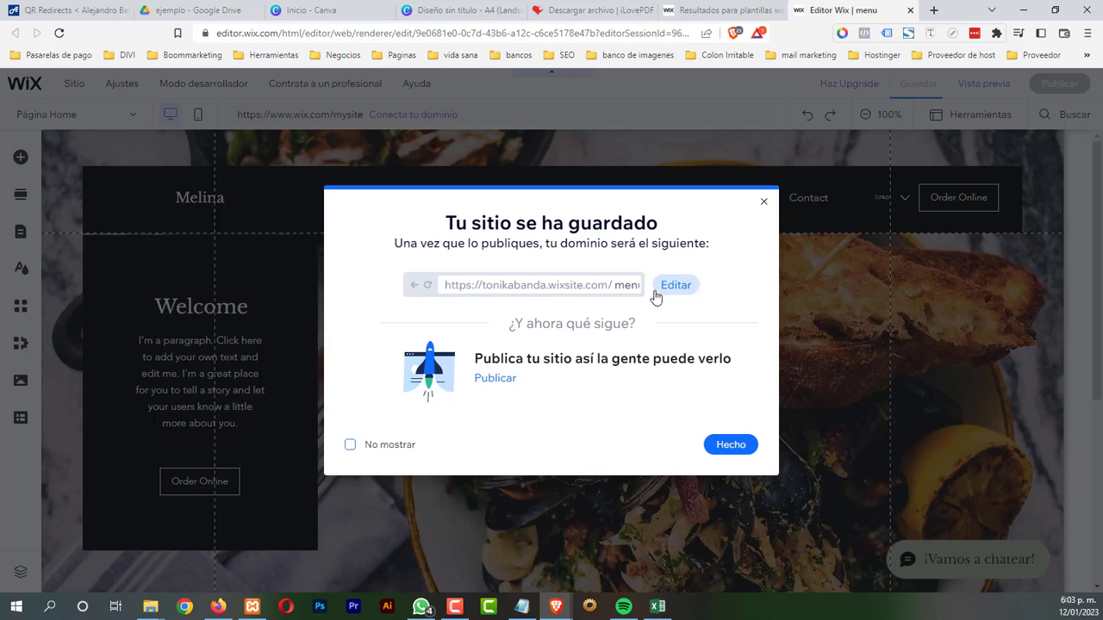
Close the confirmation, view the live site, and select its wixsite.com/menu address
{"action": "left_click", "coordinate": [722, 446]}
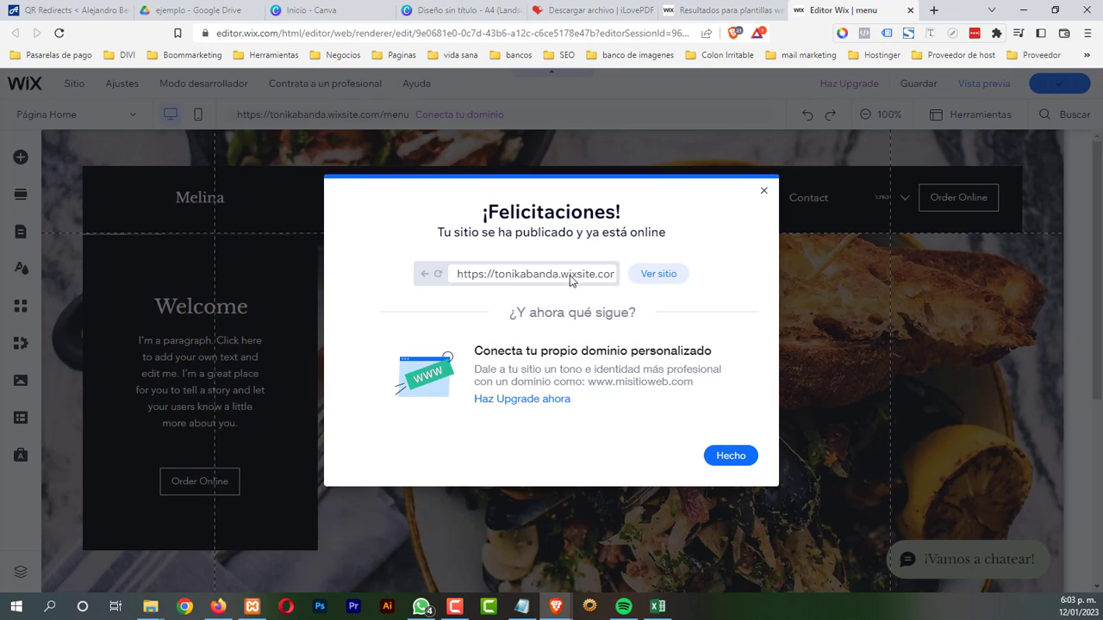
{"action": "left_click", "coordinate": [659, 273]}
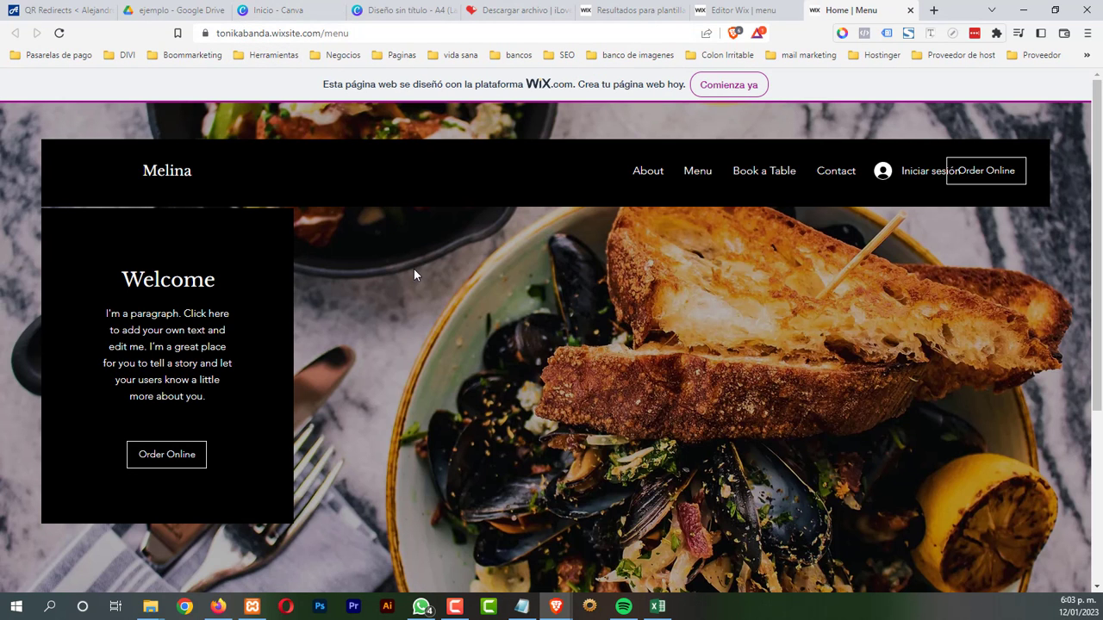
{"action": "left_click_drag", "start_coordinate": [349, 33], "coordinate": [215, 38]}
{"action": "key", "text": "ctrl+c"}
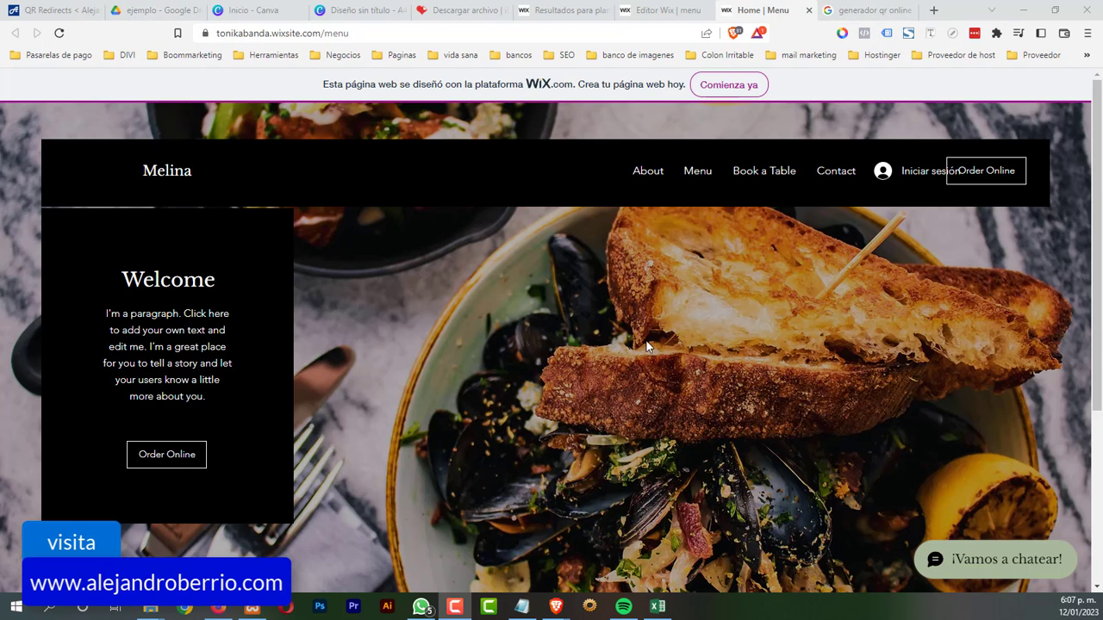
Open the first 'generador qr online' result, codigos-qr.com, in a new tab and switch to it
{"action": "left_click", "coordinate": [874, 10]}
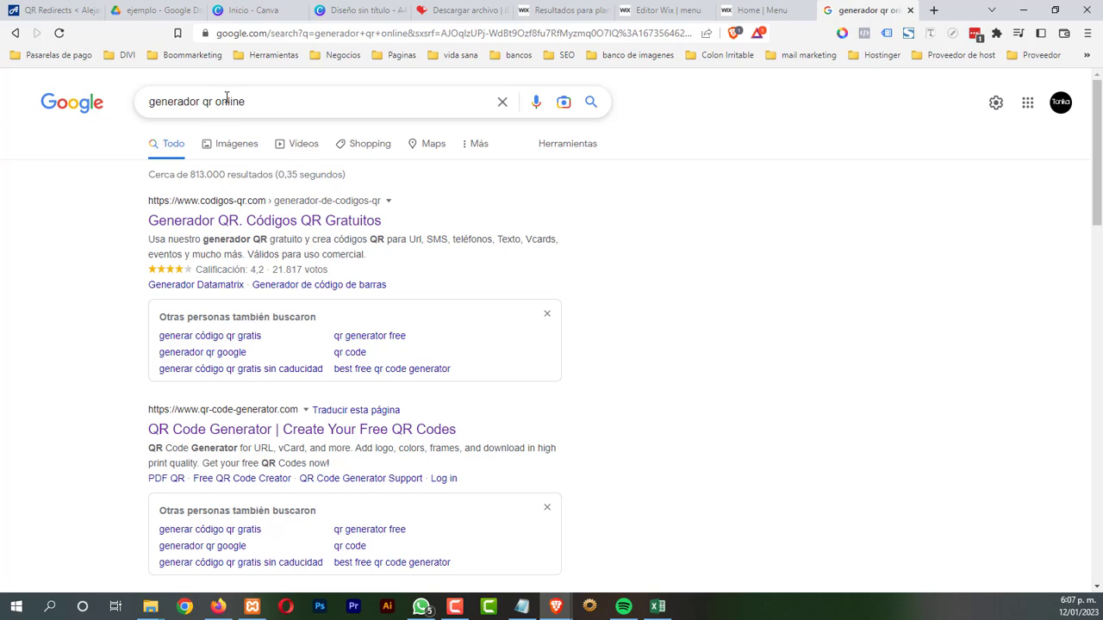
{"action": "right_click", "coordinate": [272, 224]}
{"action": "left_click", "coordinate": [319, 233]}
{"action": "left_click", "coordinate": [865, 10]}
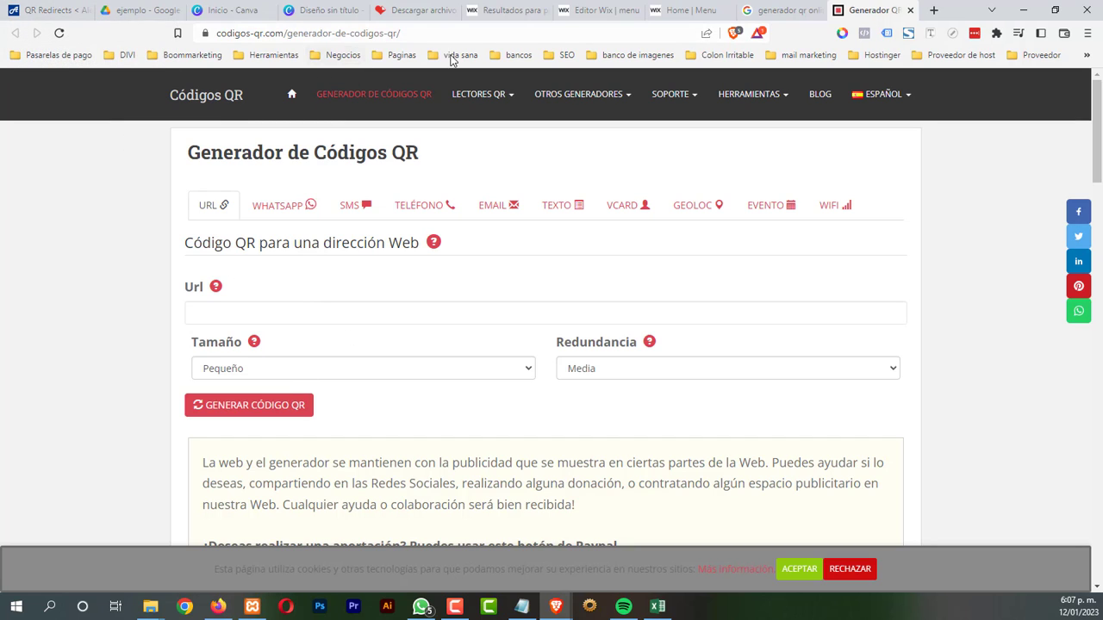
Paste the Drive menu PDF share link into Url and generate a Muy Grande QR code
{"action": "left_click", "coordinate": [146, 12]}
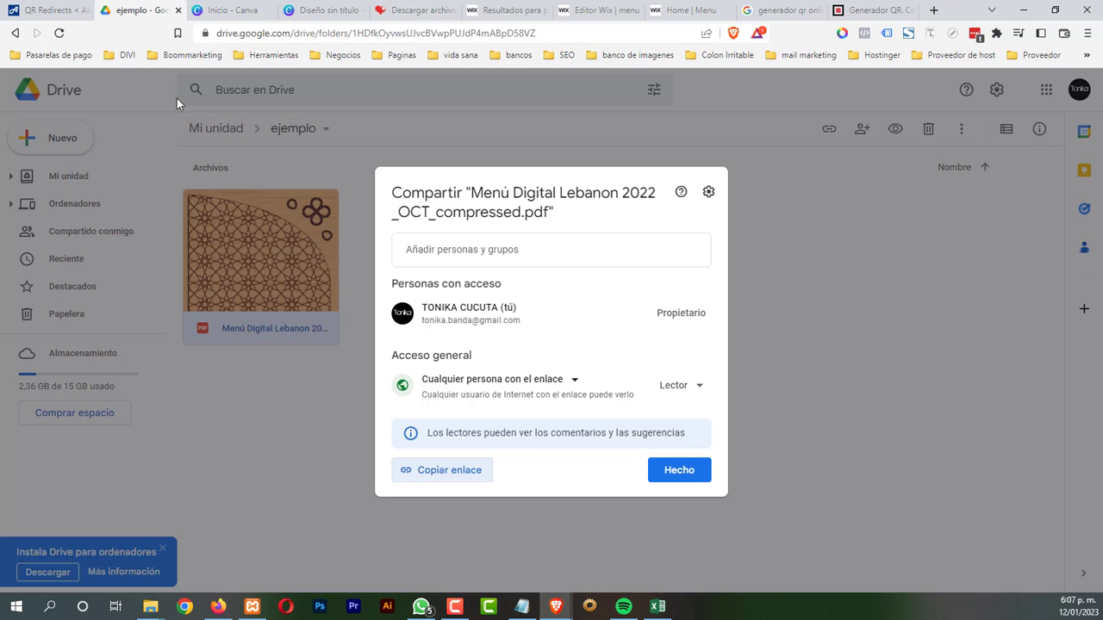
{"action": "left_click", "coordinate": [470, 473]}
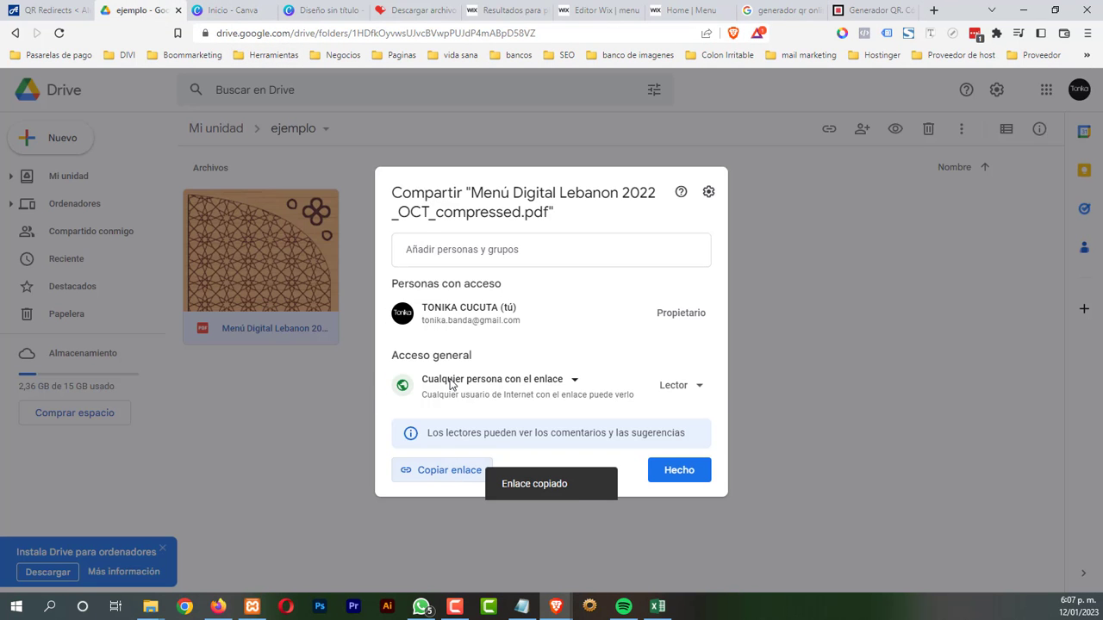
{"action": "left_click", "coordinate": [866, 10]}
{"action": "left_click", "coordinate": [223, 314]}
{"action": "right_click", "coordinate": [222, 314]}
{"action": "left_click", "coordinate": [283, 422]}
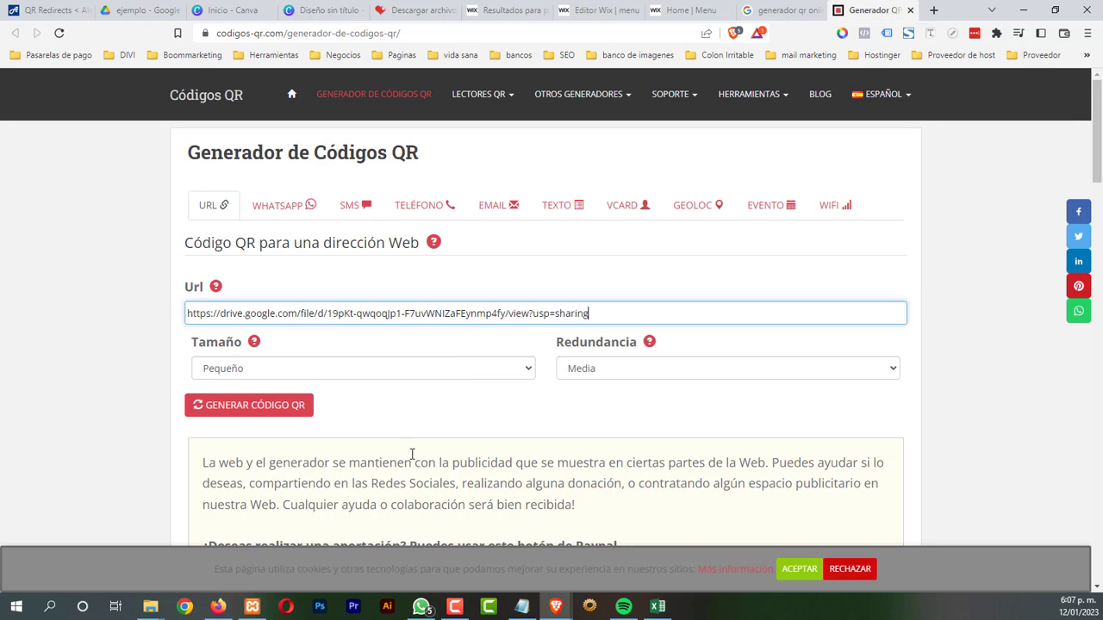
{"action": "left_click", "coordinate": [456, 372]}
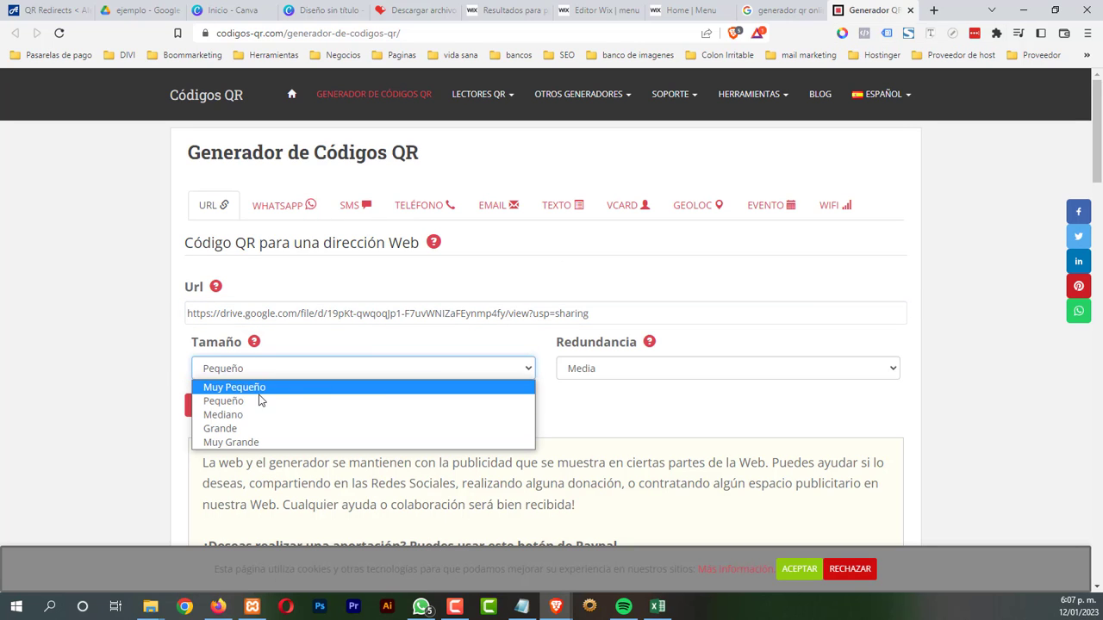
{"action": "left_click", "coordinate": [253, 442]}
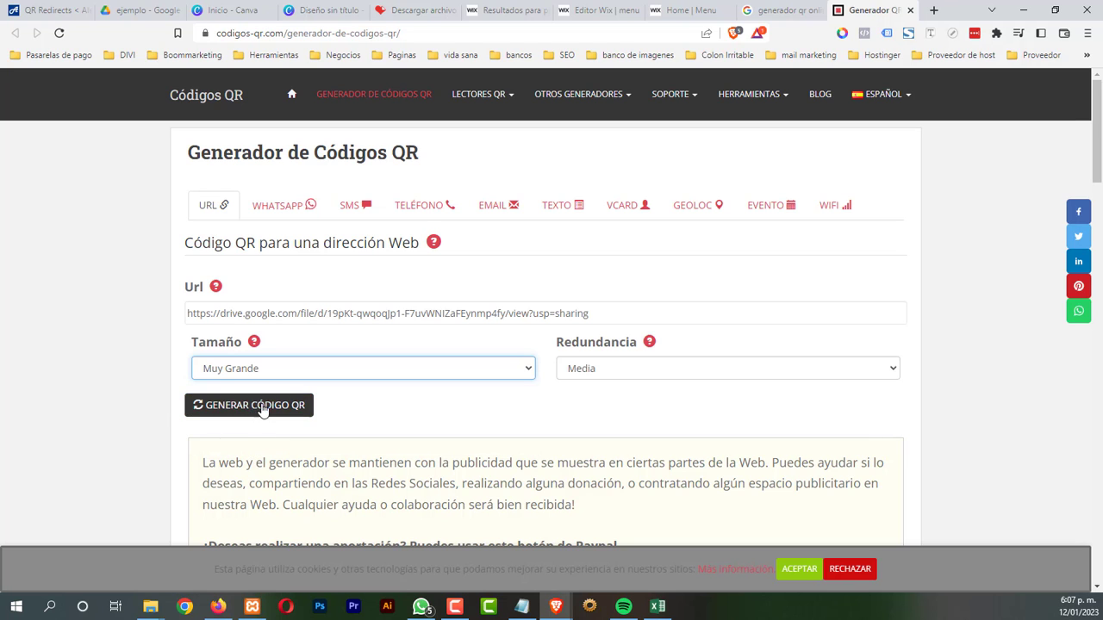
{"action": "scroll", "coordinate": [395, 414], "scroll_direction": "down", "scroll_amount": 2}
{"action": "left_click", "coordinate": [282, 271]}
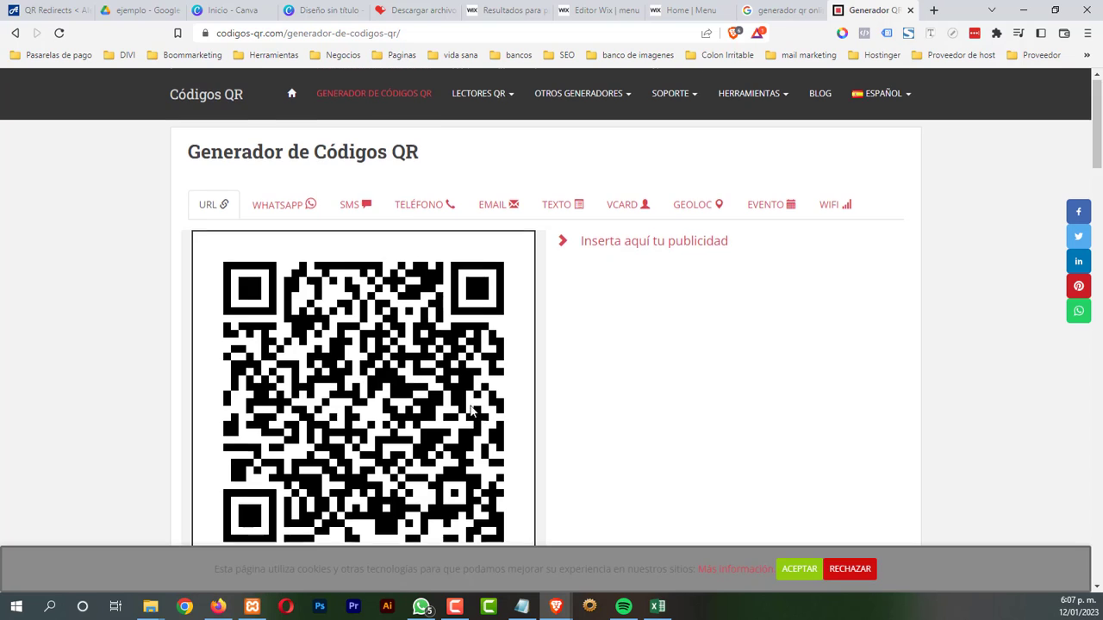
Save the QR code as qrcode-generado (1).png and go back to the Wix site
{"action": "scroll", "coordinate": [341, 429], "scroll_direction": "down", "scroll_amount": 2}
{"action": "left_click", "coordinate": [259, 474]}
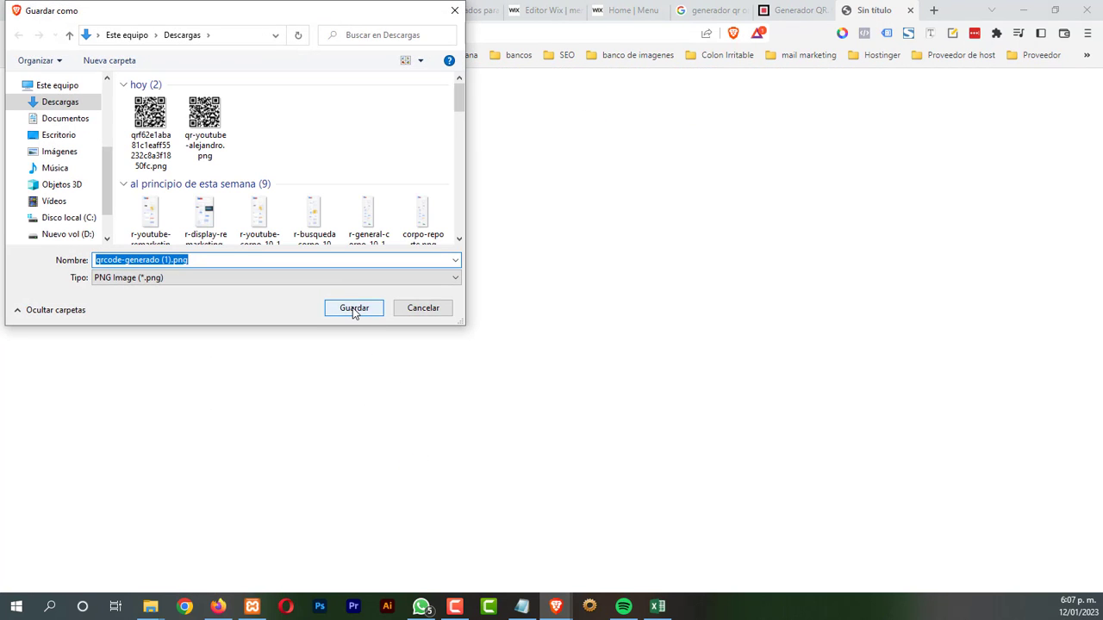
{"action": "left_click", "coordinate": [352, 308]}
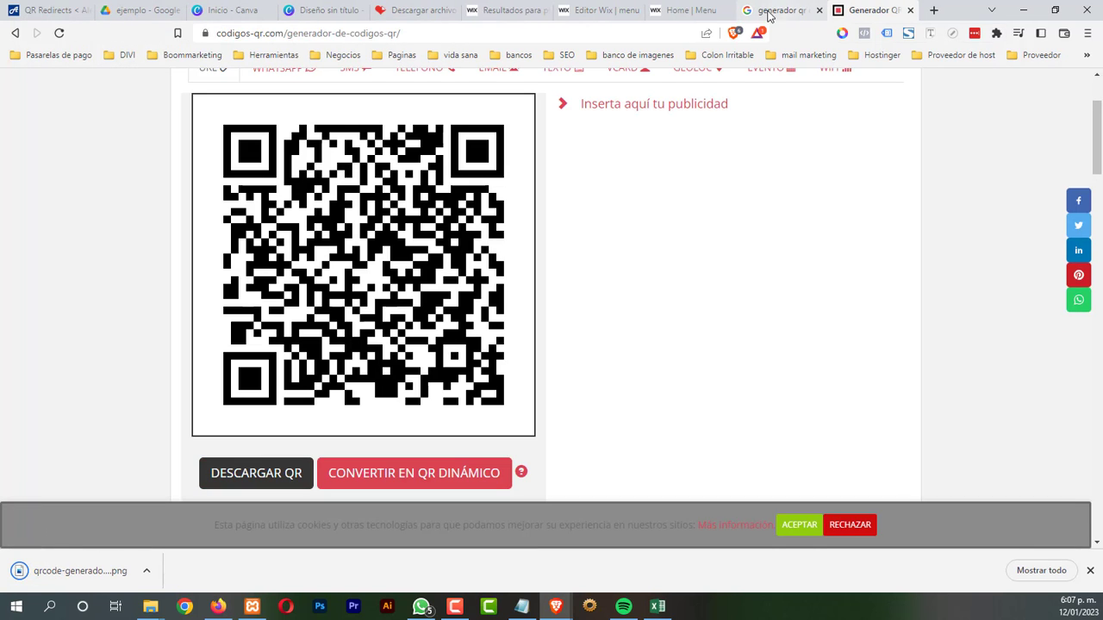
{"action": "left_click", "coordinate": [694, 12]}
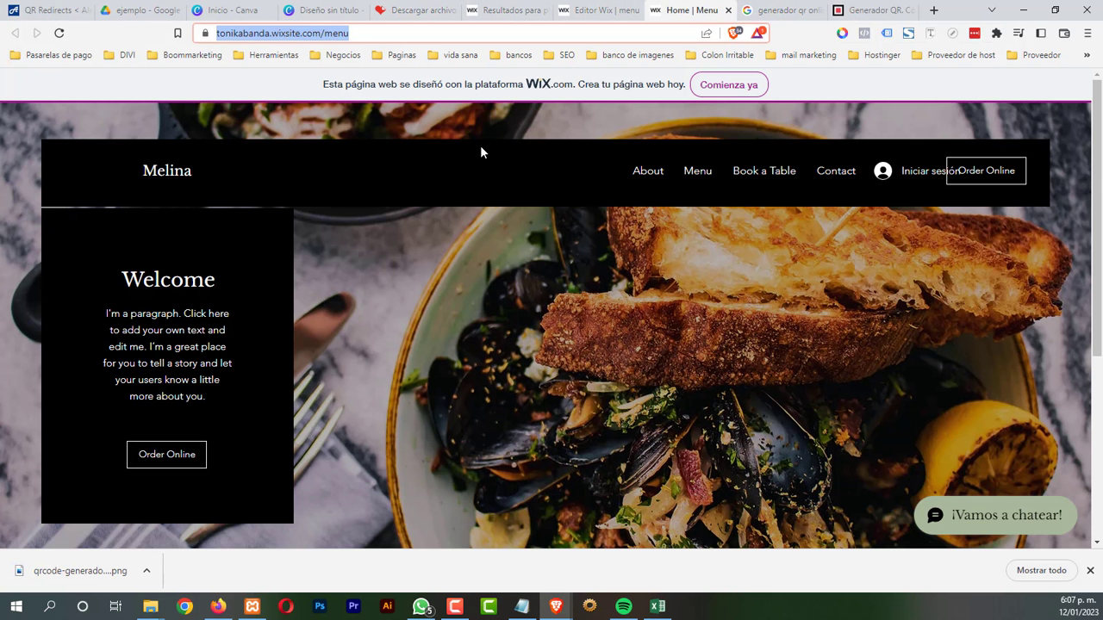
Copy the Wix site address and open the QR generator in a new tab
{"action": "right_click", "coordinate": [338, 39]}
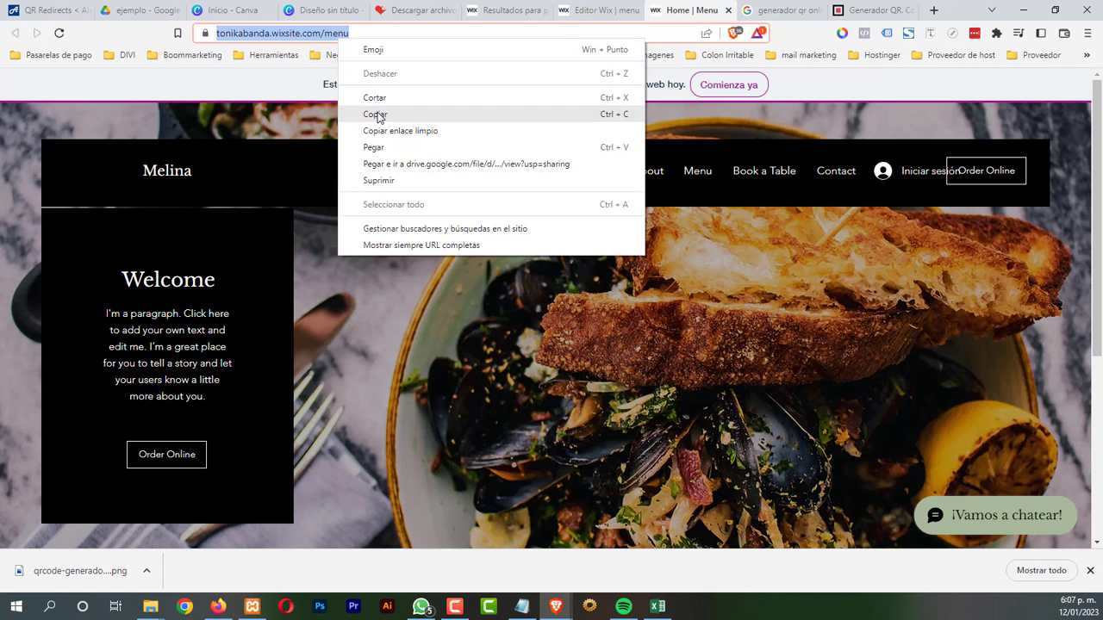
{"action": "left_click", "coordinate": [377, 111]}
{"action": "left_click", "coordinate": [766, 12]}
{"action": "right_click", "coordinate": [284, 226]}
{"action": "left_click", "coordinate": [370, 231]}
{"action": "left_click", "coordinate": [794, 11]}
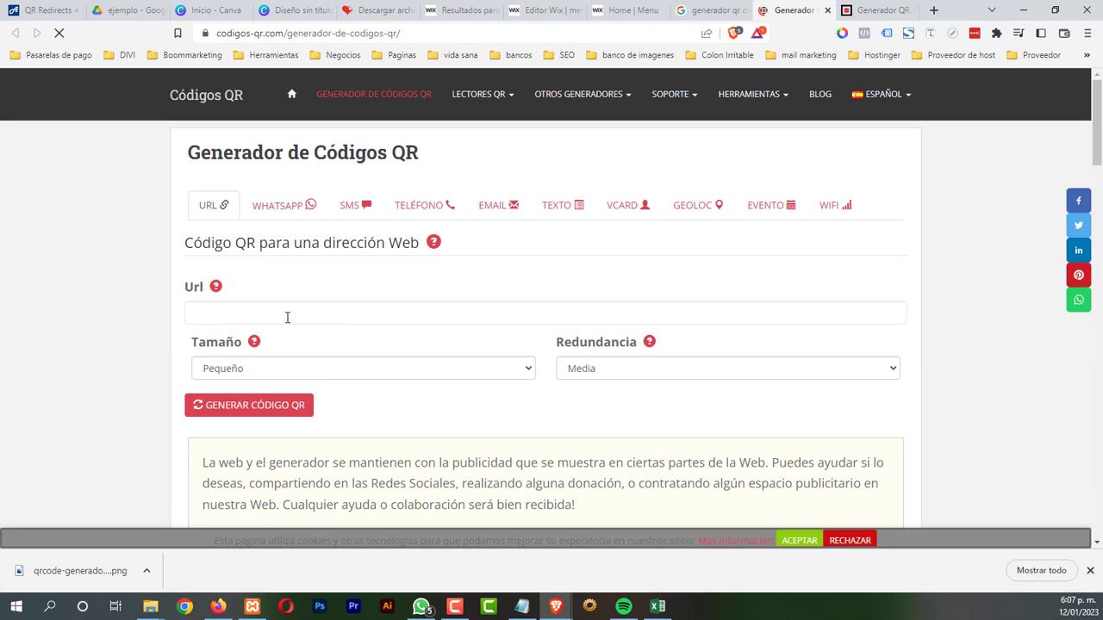
Generate a Muy Grande QR code for tonikabanda.wixsite.com/menu from the pasted address
{"action": "left_click", "coordinate": [287, 315]}
{"action": "right_click", "coordinate": [287, 315]}
{"action": "left_click", "coordinate": [337, 420]}
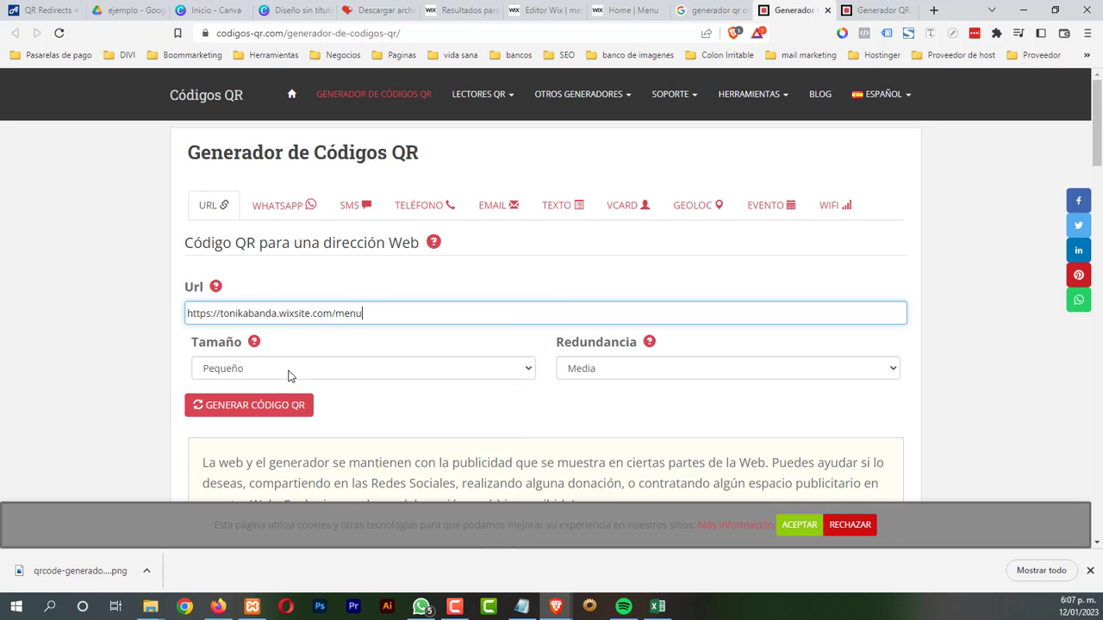
{"action": "left_click", "coordinate": [290, 370]}
{"action": "left_click", "coordinate": [281, 443]}
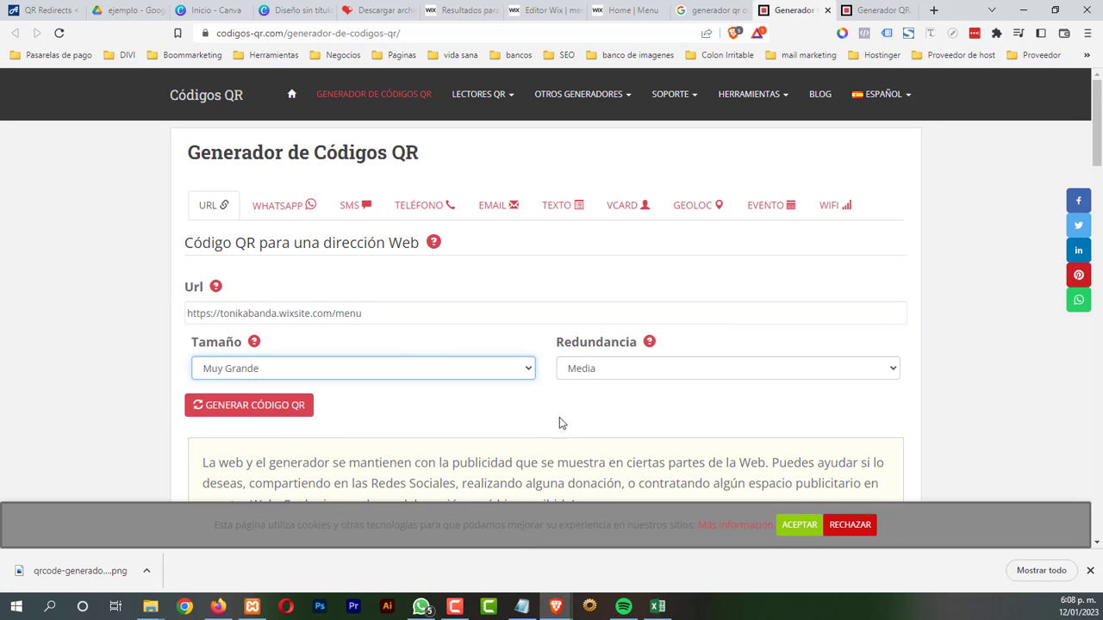
{"action": "left_click", "coordinate": [293, 408]}
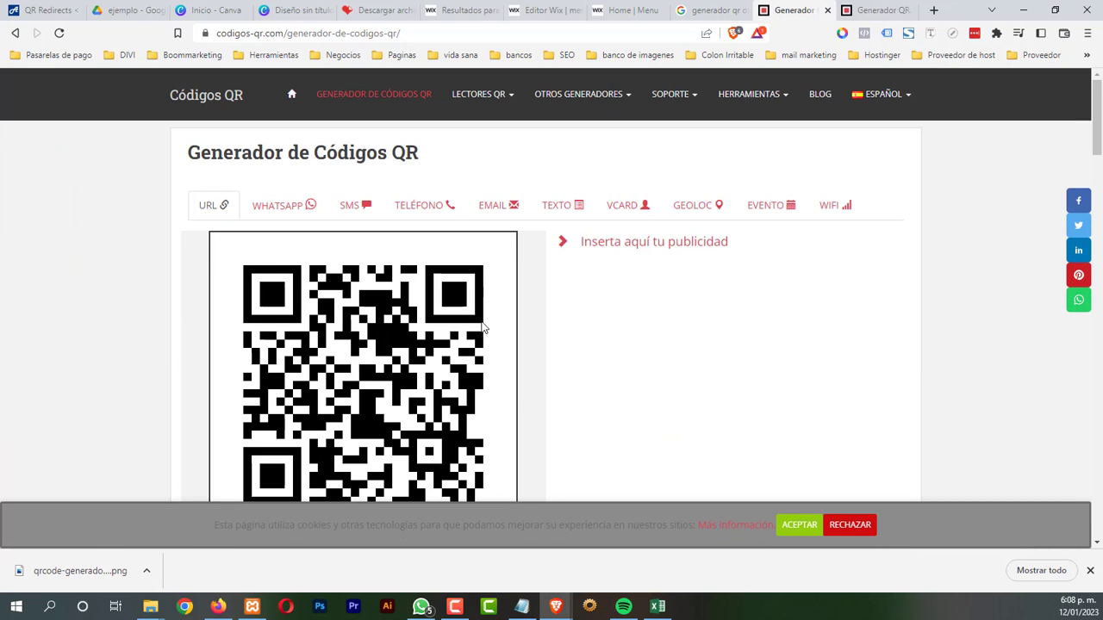
{"action": "scroll", "coordinate": [488, 325], "scroll_direction": "down", "scroll_amount": 1}
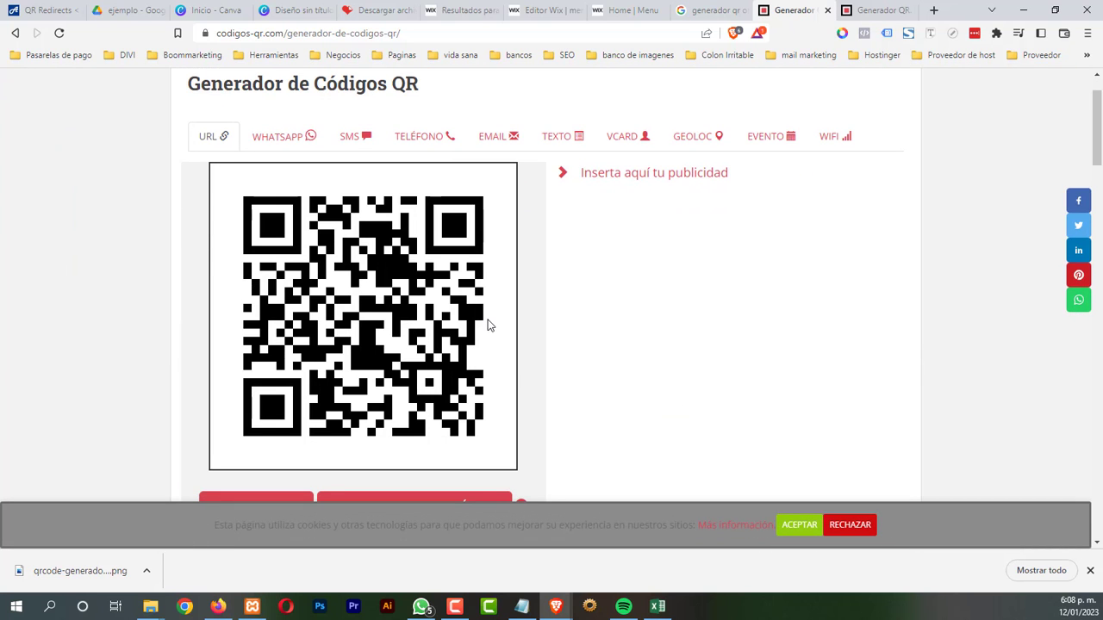
{"action": "left_click", "coordinate": [1090, 571]}
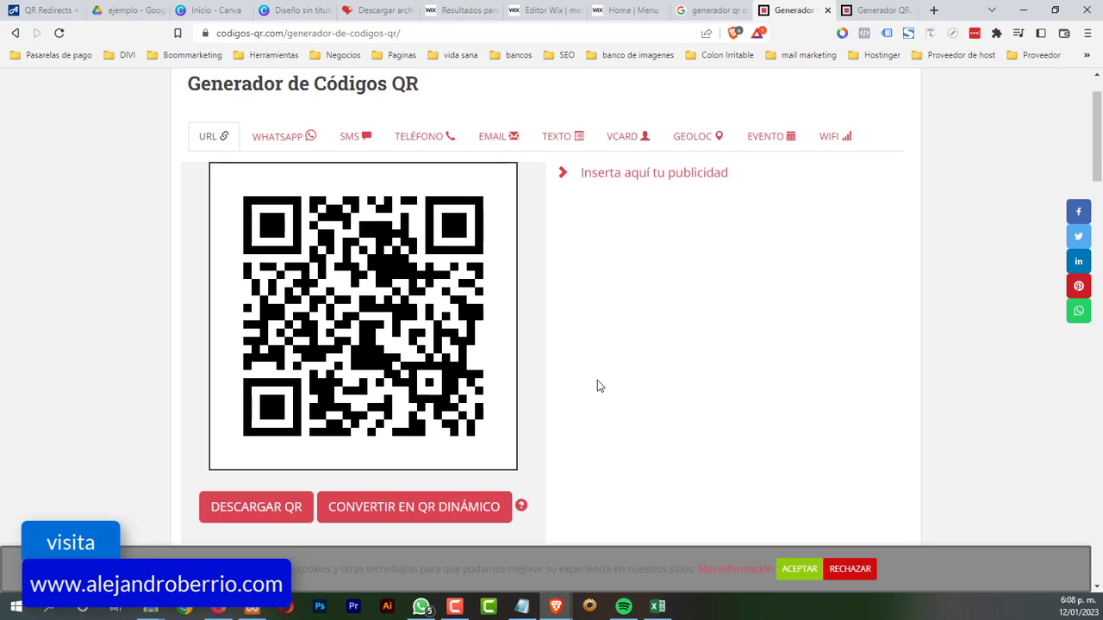
{"action": "scroll", "coordinate": [597, 384], "scroll_direction": "up", "scroll_amount": 1}
{"action": "scroll", "coordinate": [597, 384], "scroll_direction": "down", "scroll_amount": 1}
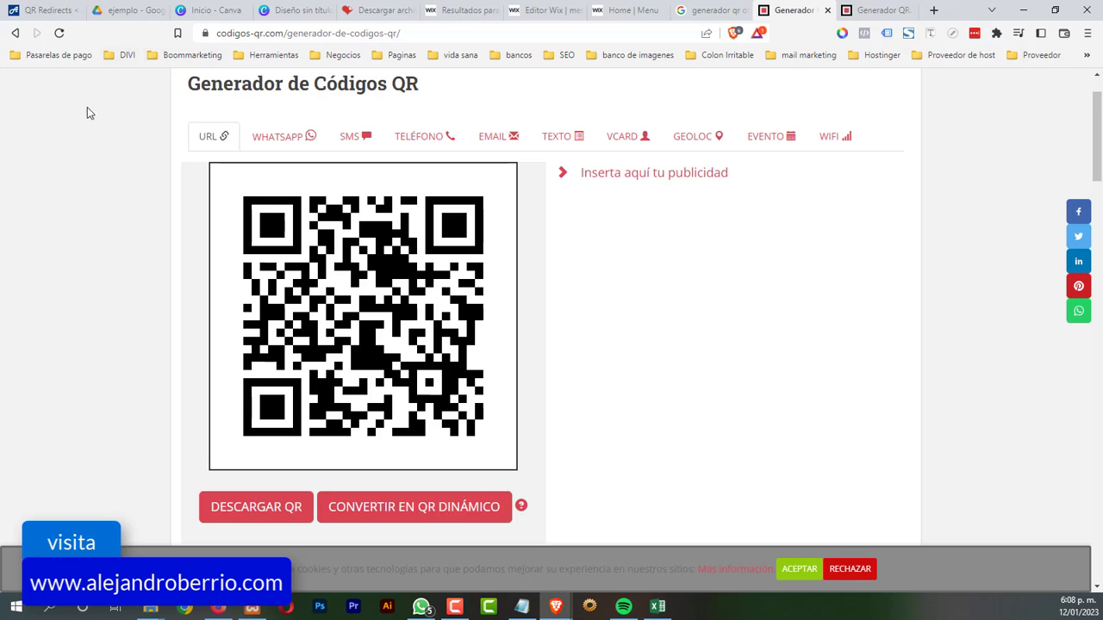
Edit the menu 2 QR redirect and select its URL to Redirect to contents
{"action": "left_click", "coordinate": [50, 11]}
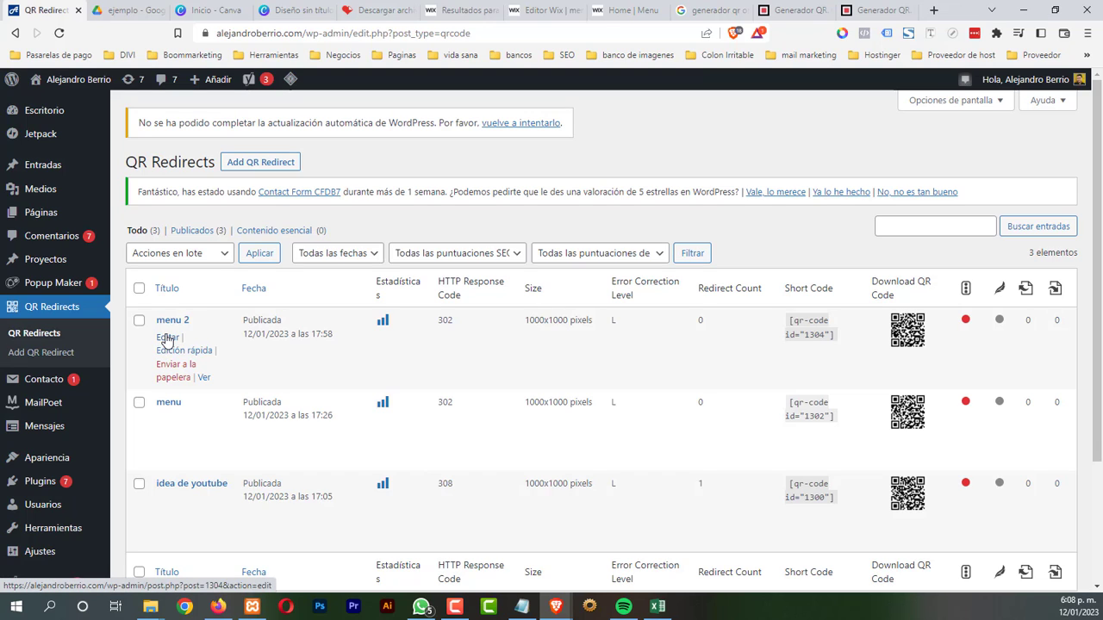
{"action": "left_click", "coordinate": [168, 338]}
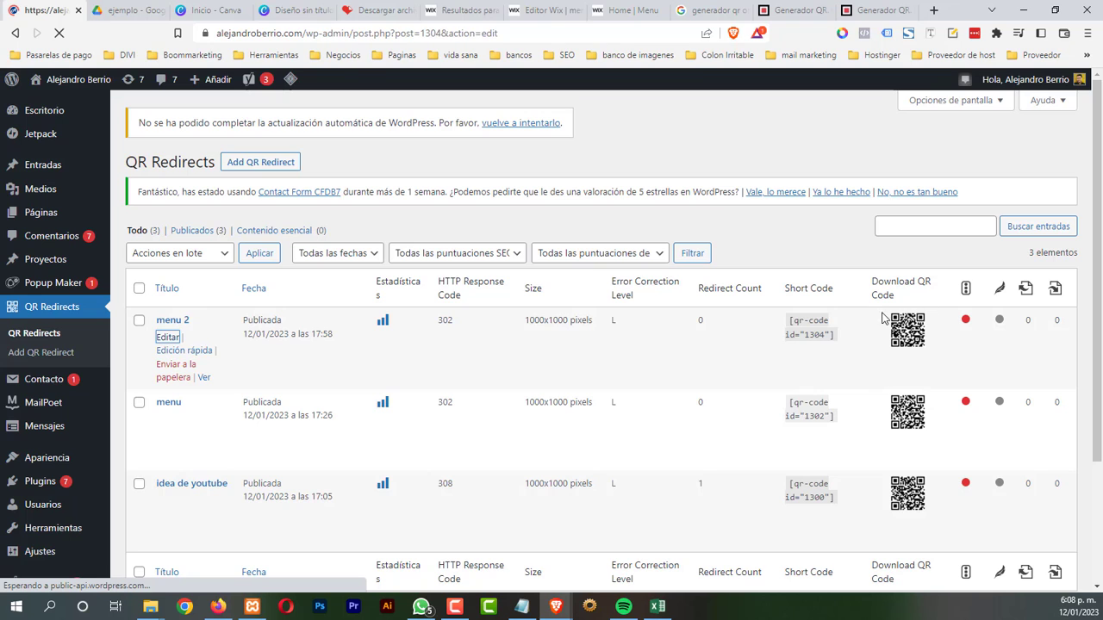
{"action": "scroll", "coordinate": [617, 258], "scroll_direction": "down", "scroll_amount": 2}
{"action": "left_click_drag", "start_coordinate": [608, 194], "coordinate": [215, 186]}
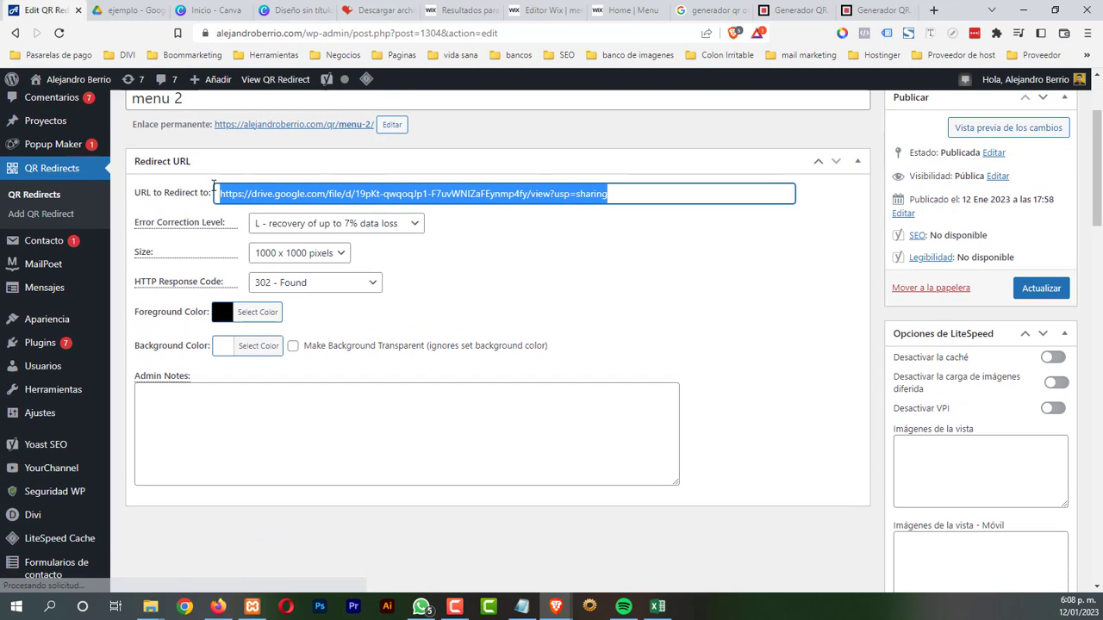
{"action": "scroll", "coordinate": [517, 332], "scroll_direction": "up", "scroll_amount": 2}
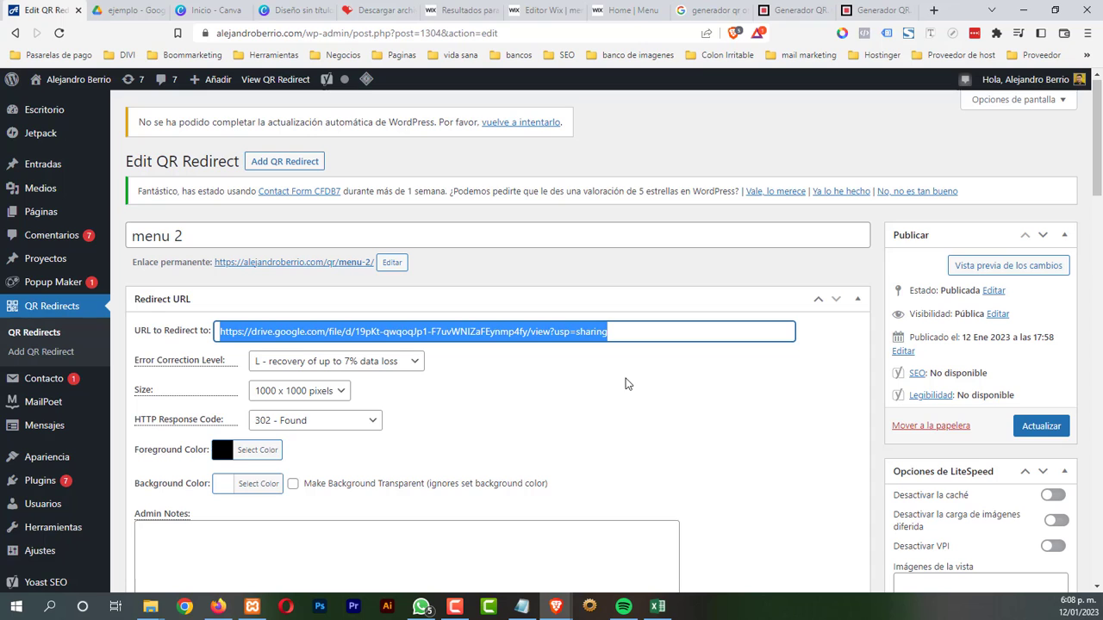
Dismiss the newsletter popup on the QR generator page and return to the menu 2 redirect
{"action": "left_click", "coordinate": [792, 9]}
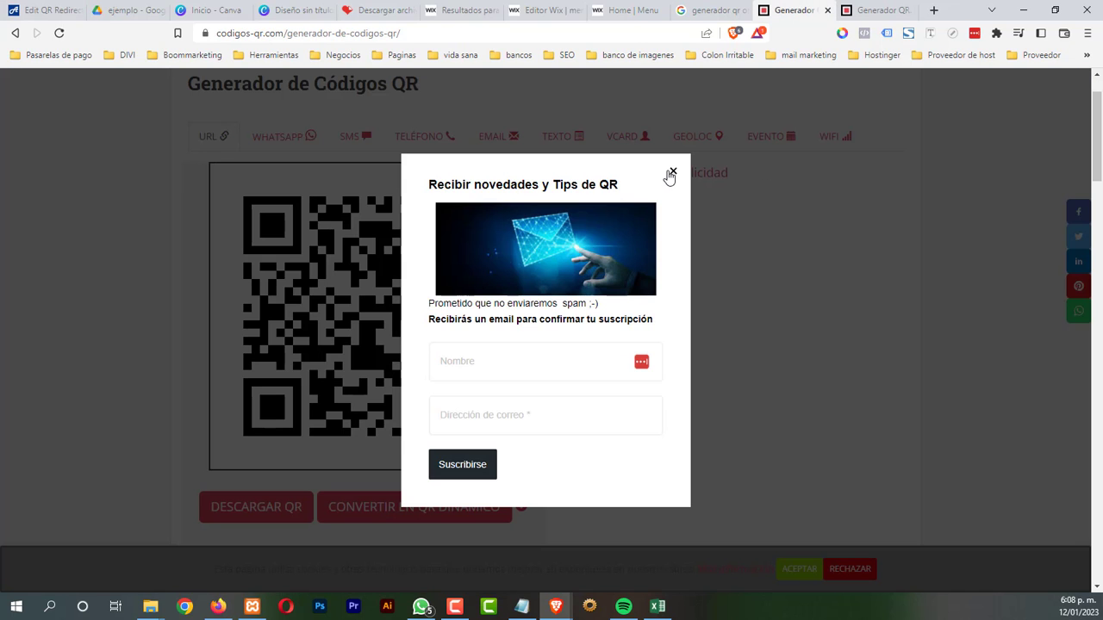
{"action": "left_click", "coordinate": [672, 173]}
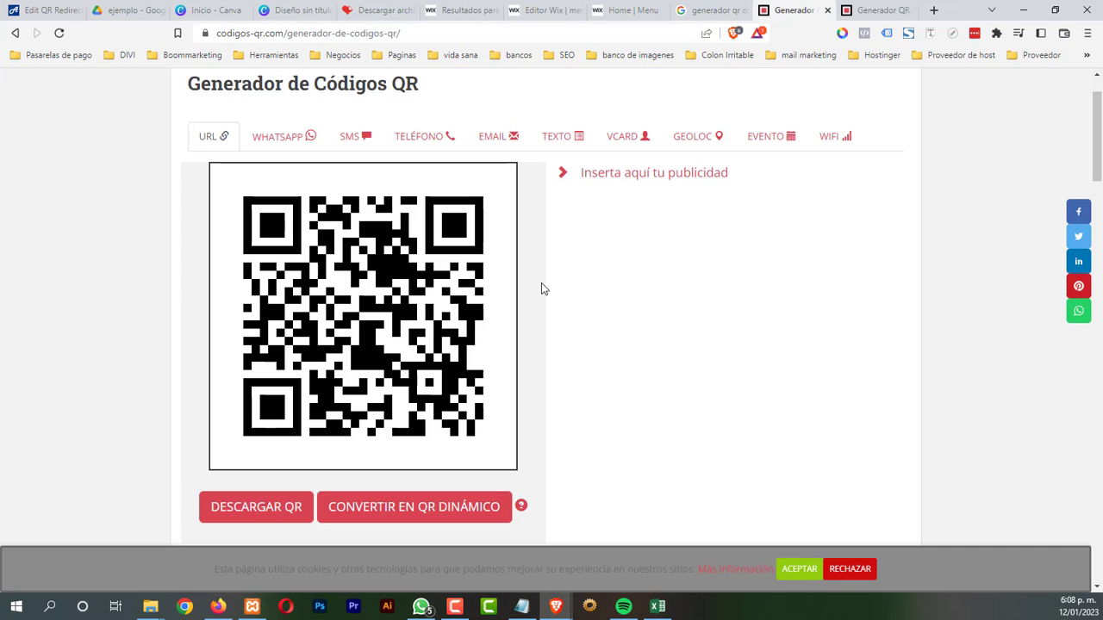
{"action": "left_click", "coordinate": [50, 13]}
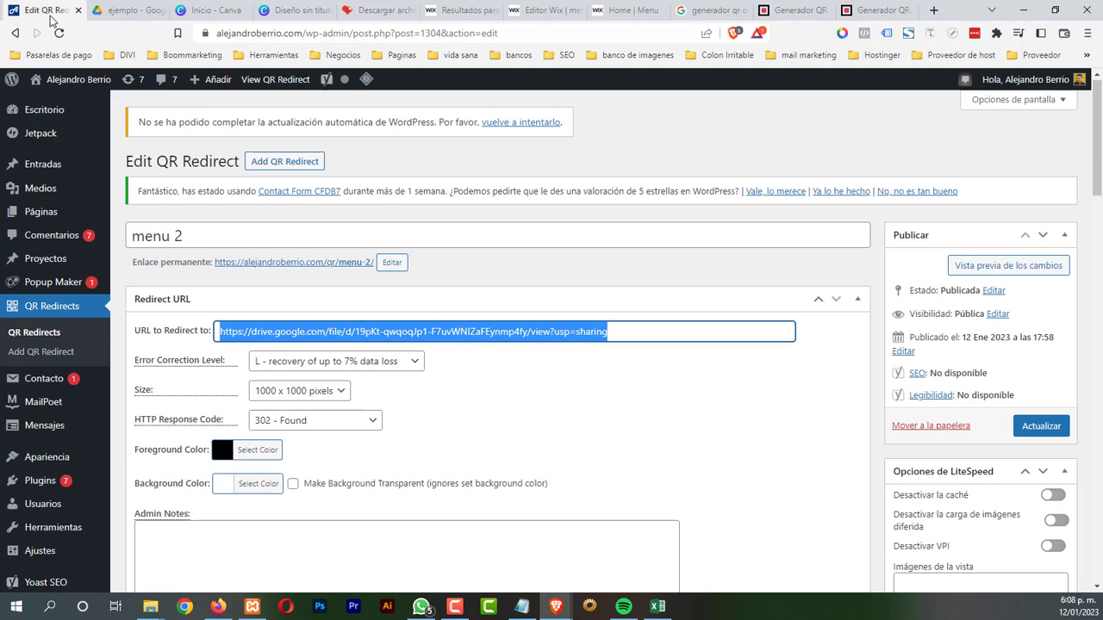